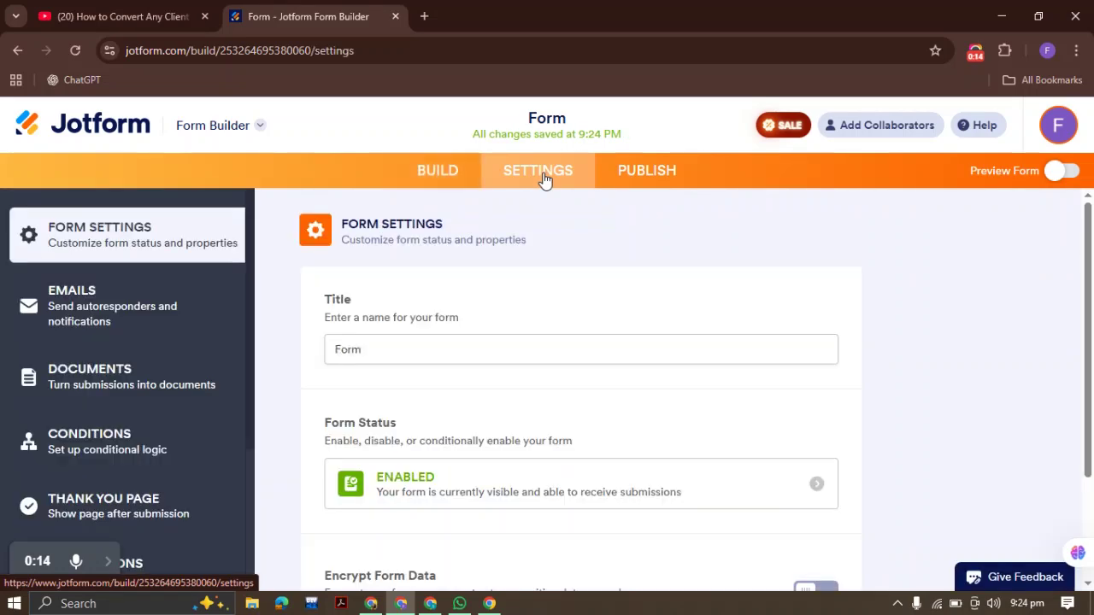
# Step: Examine the condition types offered in the form's conditional logic settings
pyautogui.click(651, 173)
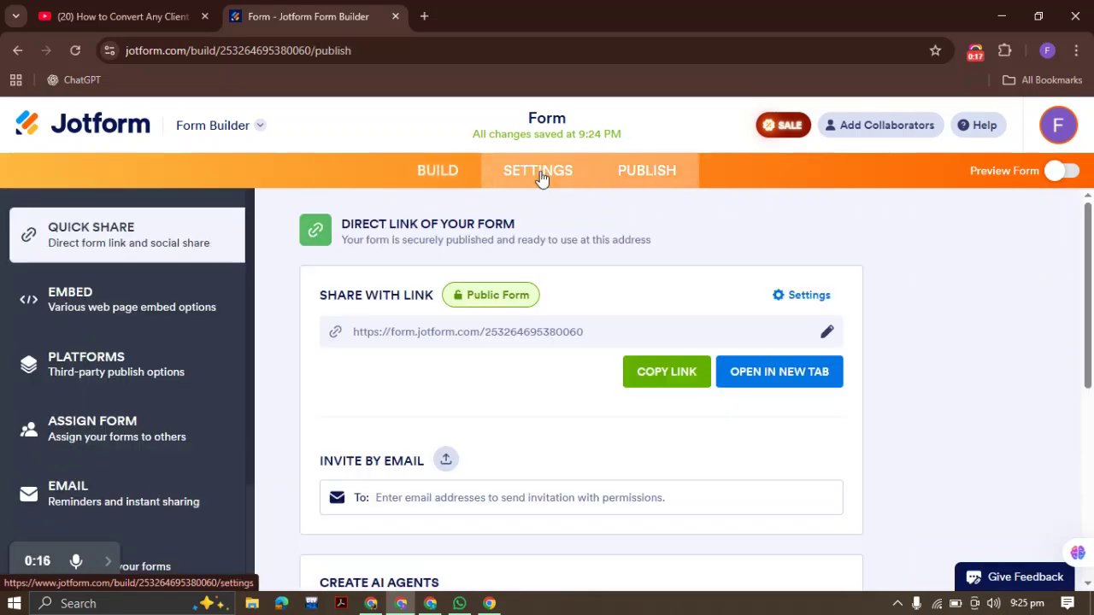
pyautogui.click(540, 178)
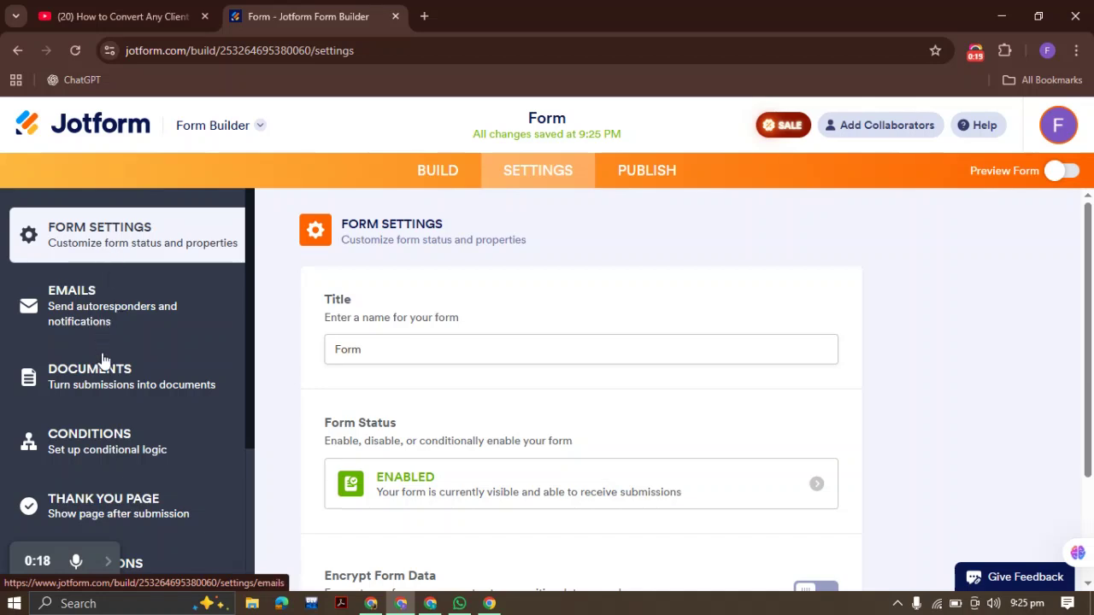
pyautogui.click(100, 446)
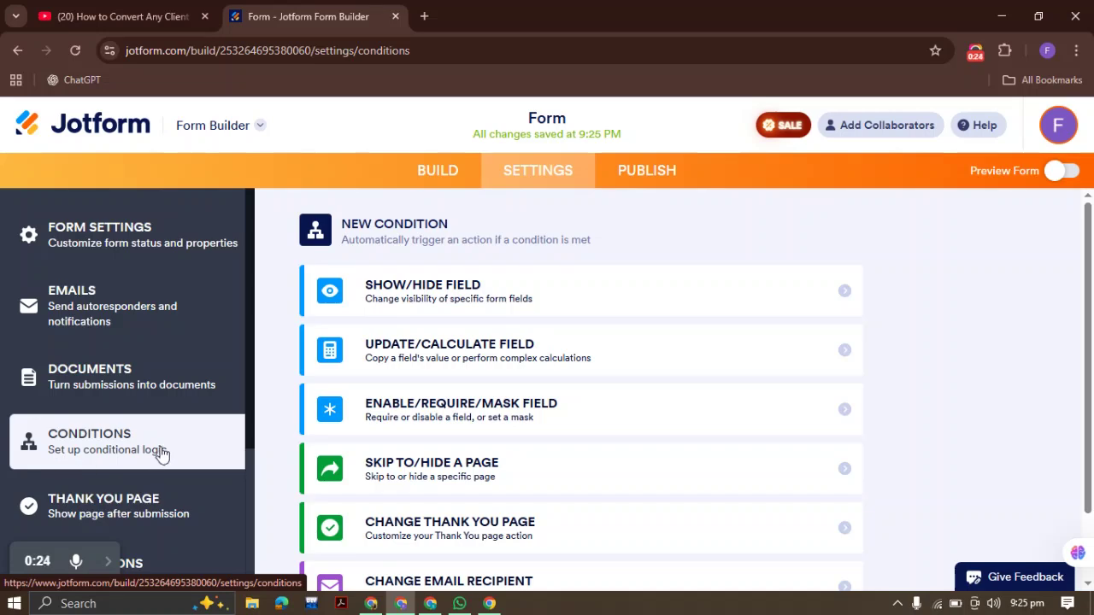
pyautogui.scroll(-1, 402, 334)
pyautogui.scroll(1, 410, 409)
pyautogui.scroll(-1, 451, 501)
pyautogui.scroll(1, 455, 480)
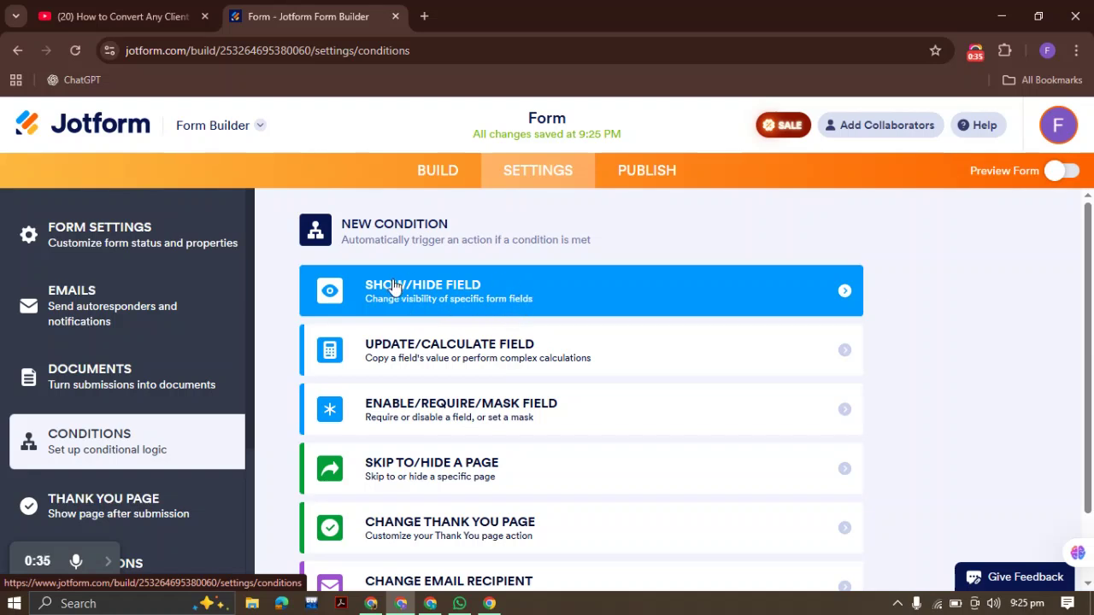
# Step: Add a single choice question to the form with the label "Do you have a car?"
pyautogui.click(438, 184)
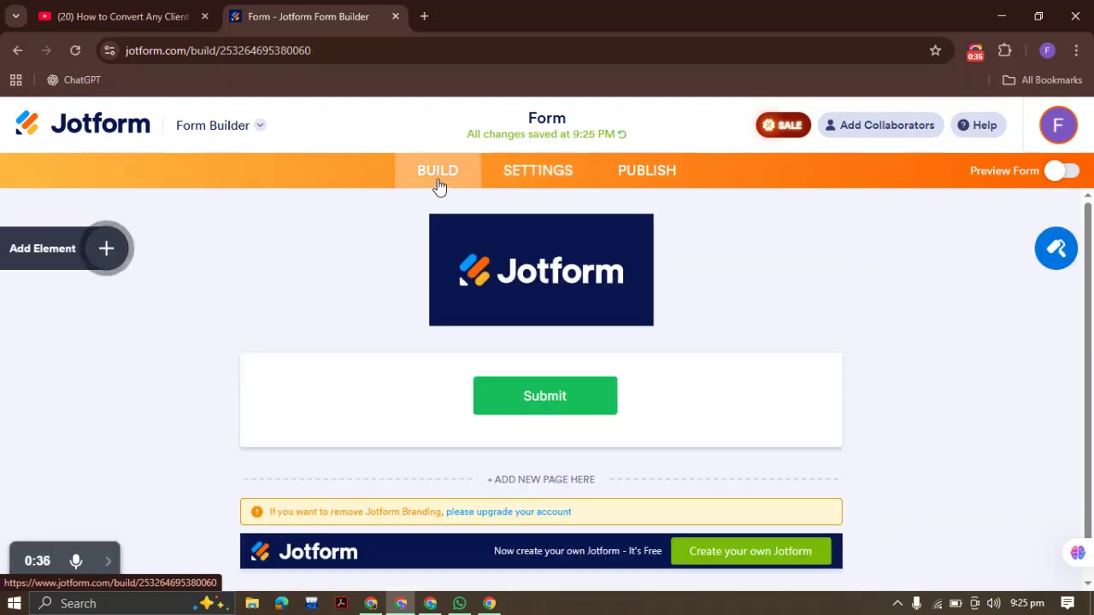
pyautogui.click(118, 248)
pyautogui.click(39, 256)
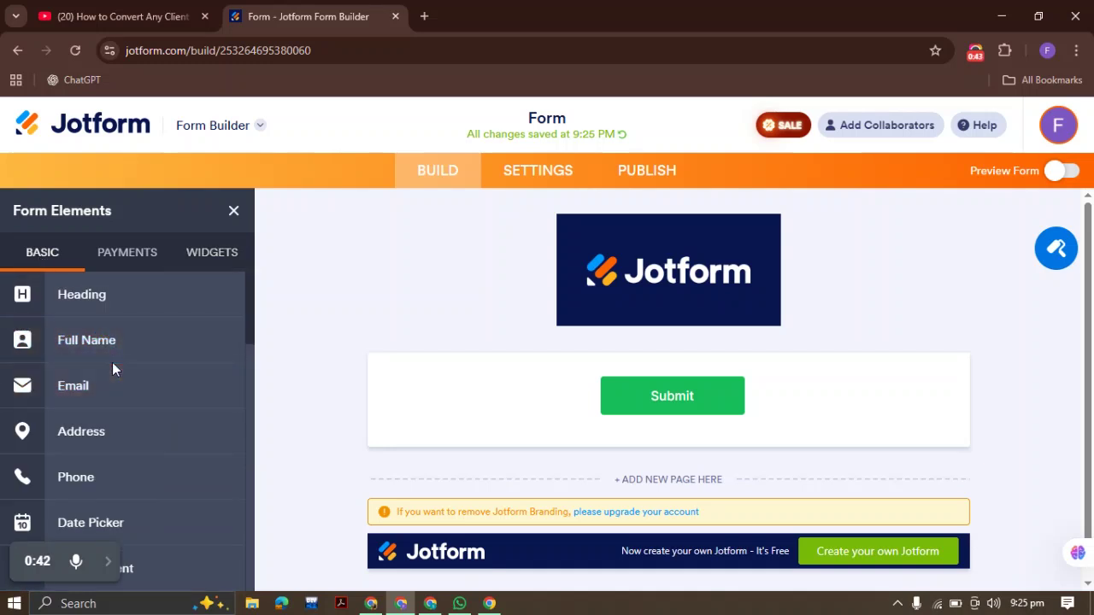
pyautogui.scroll(-7, 112, 362)
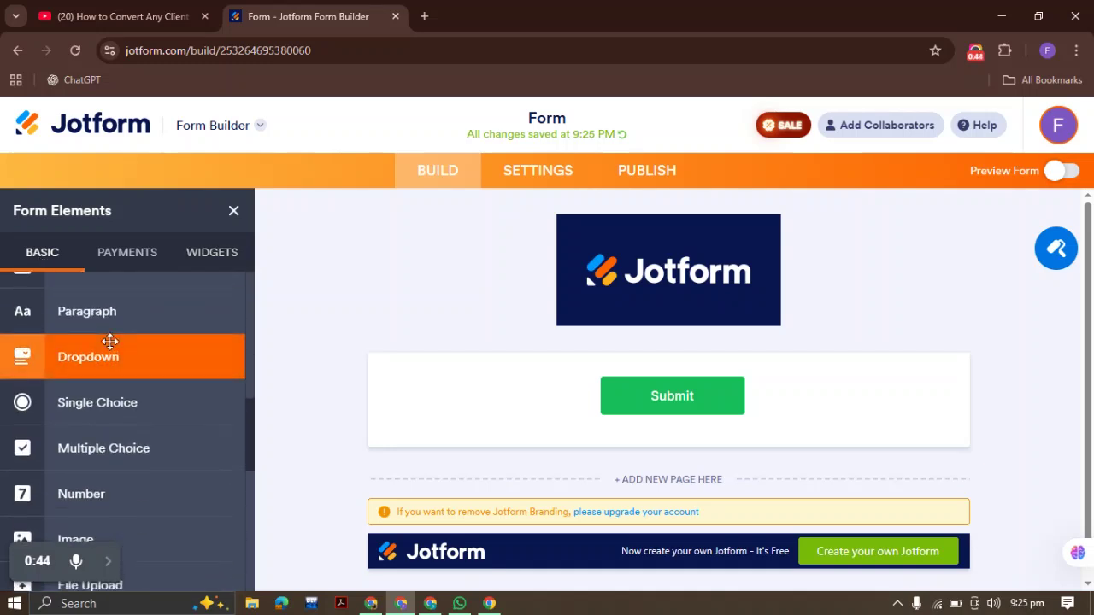
pyautogui.scroll(5, 110, 342)
pyautogui.scroll(-2, 113, 343)
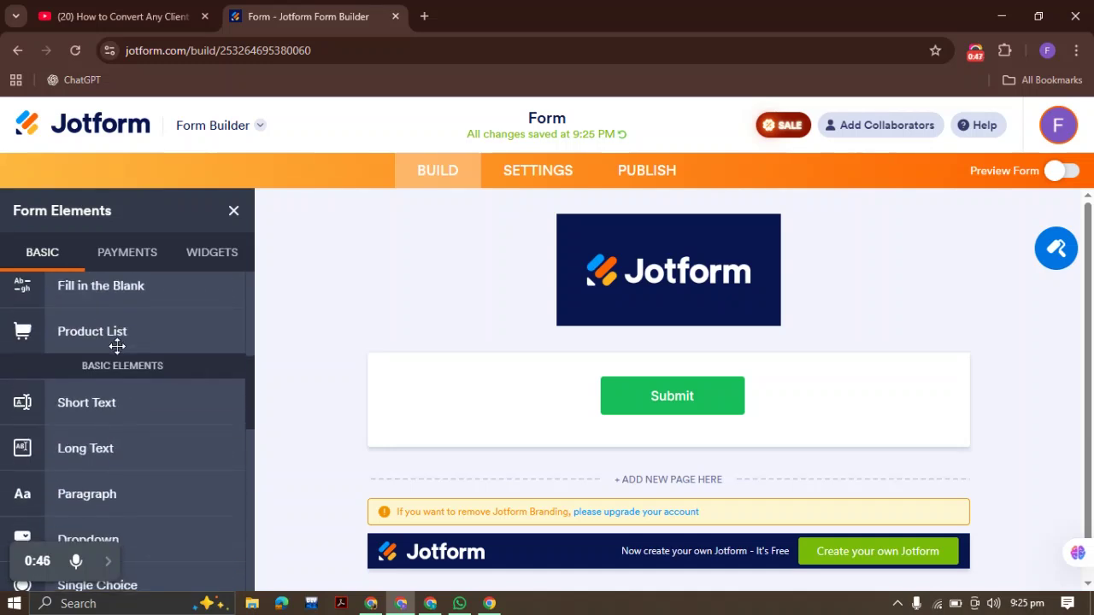
pyautogui.scroll(-2, 163, 462)
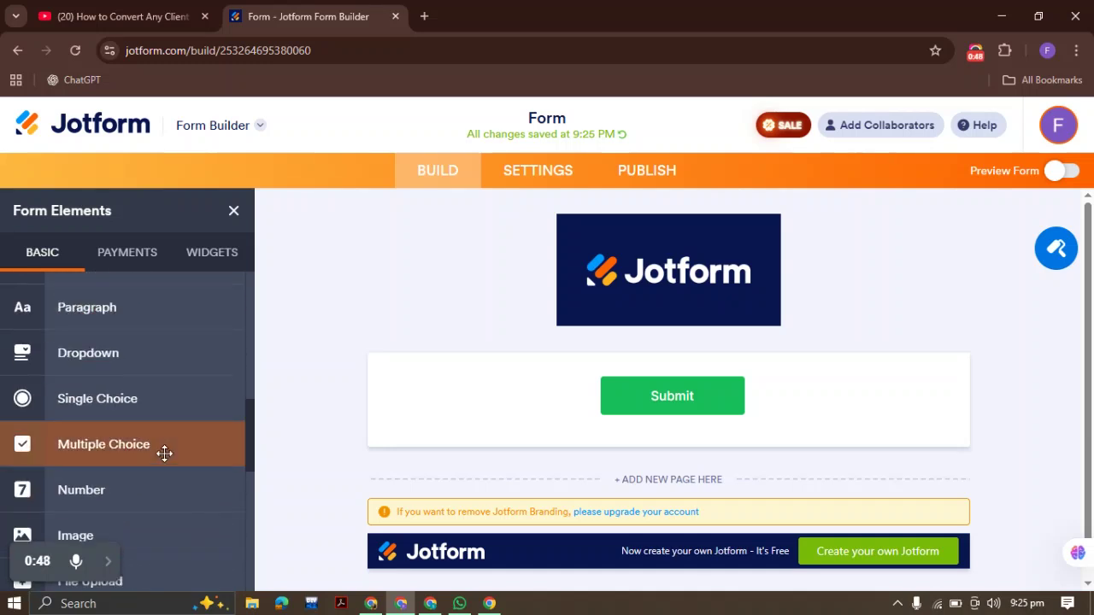
pyautogui.click(129, 407)
pyautogui.scroll(-1, 486, 347)
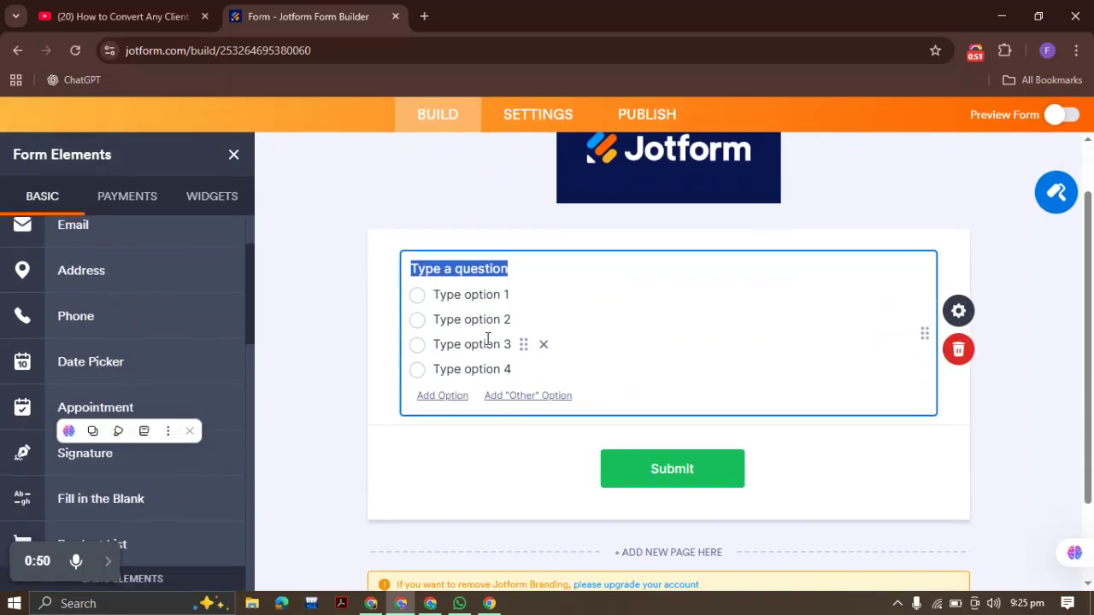
pyautogui.write('Do you have a')
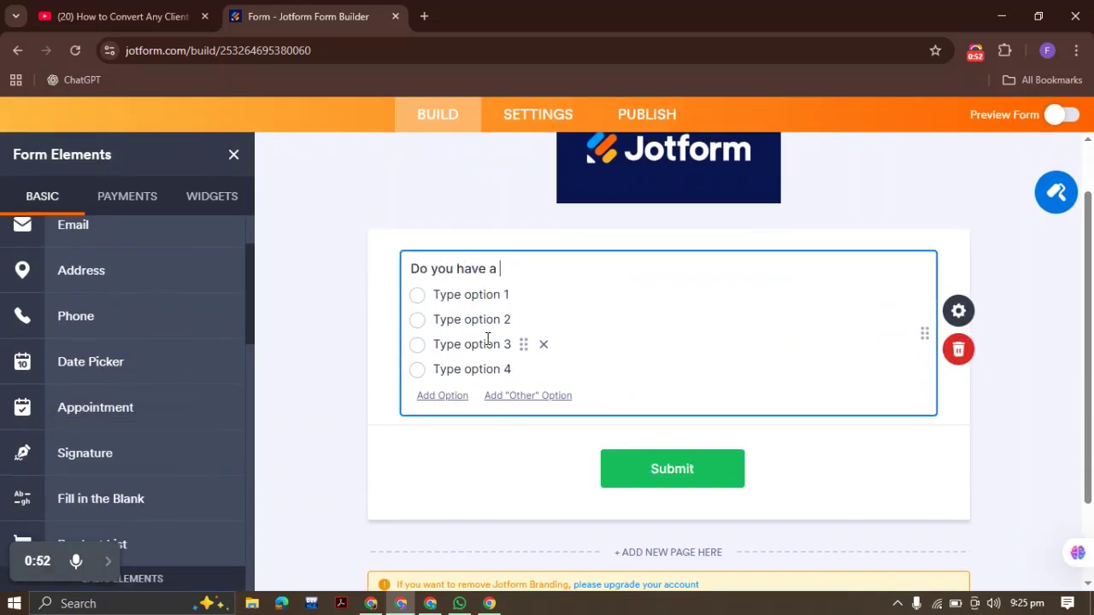
# Step: Set the first two answers of the car question to "Yes" and "No" and remove the two unused options
pyautogui.click(477, 294)
pyautogui.write('Yes')
pyautogui.click(471, 318)
pyautogui.write('No')
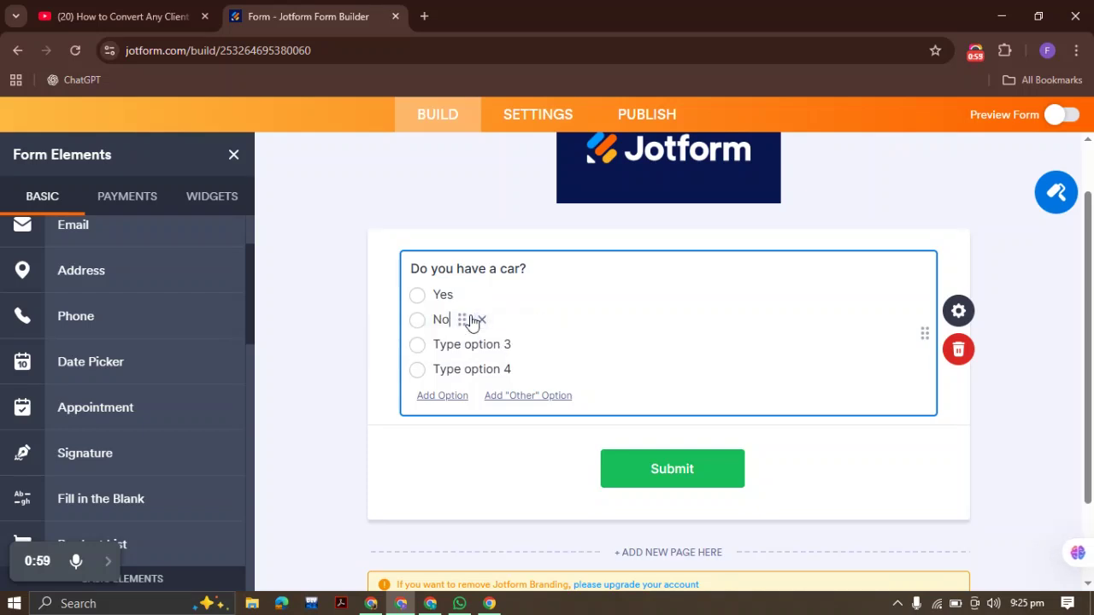
pyautogui.click(544, 345)
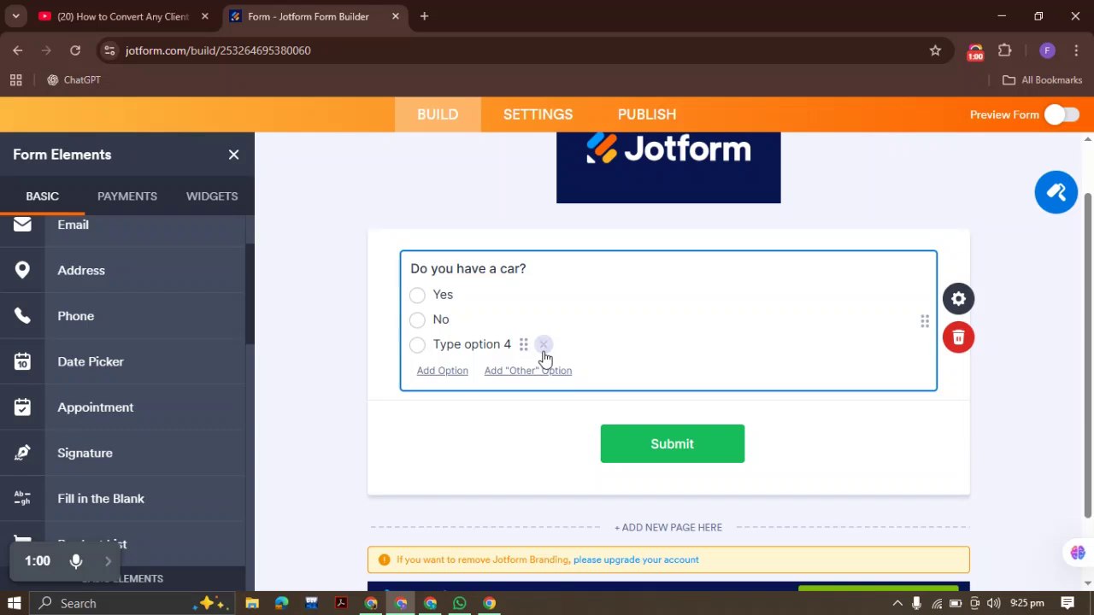
pyautogui.click(543, 345)
# Step: Enable Spread to Columns for the car question so its answers sit side by side
pyautogui.click(958, 286)
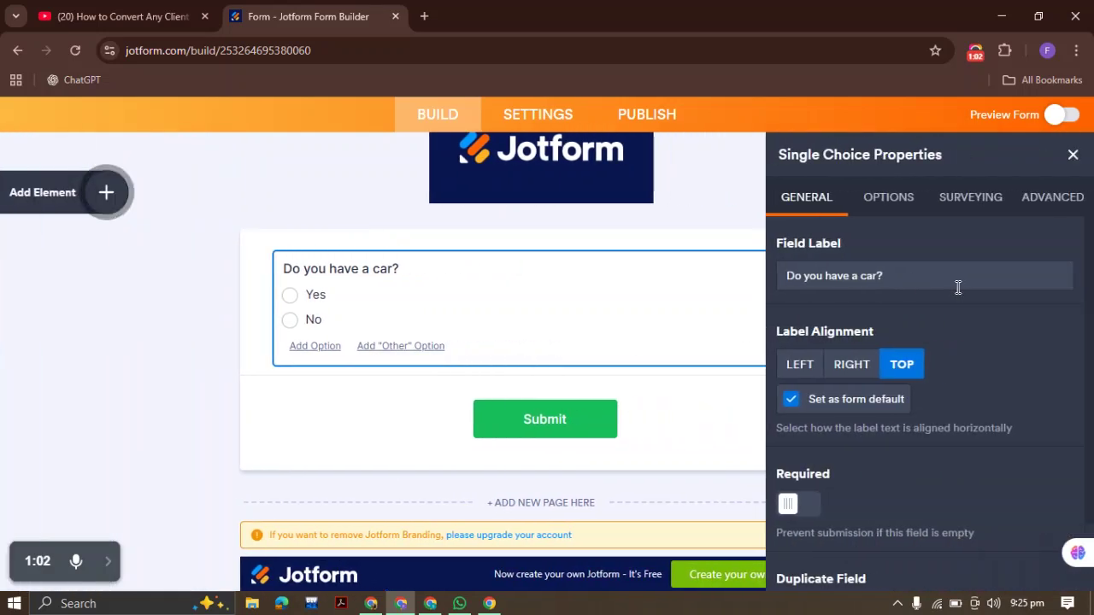
pyautogui.click(888, 203)
pyautogui.scroll(-4, 889, 366)
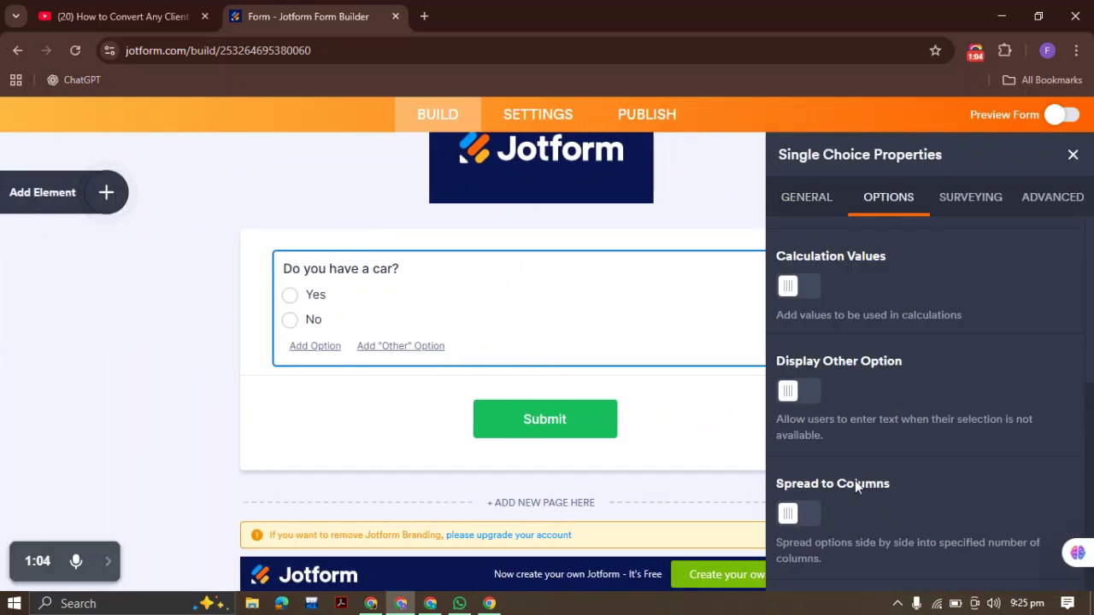
pyautogui.click(803, 517)
pyautogui.click(1072, 155)
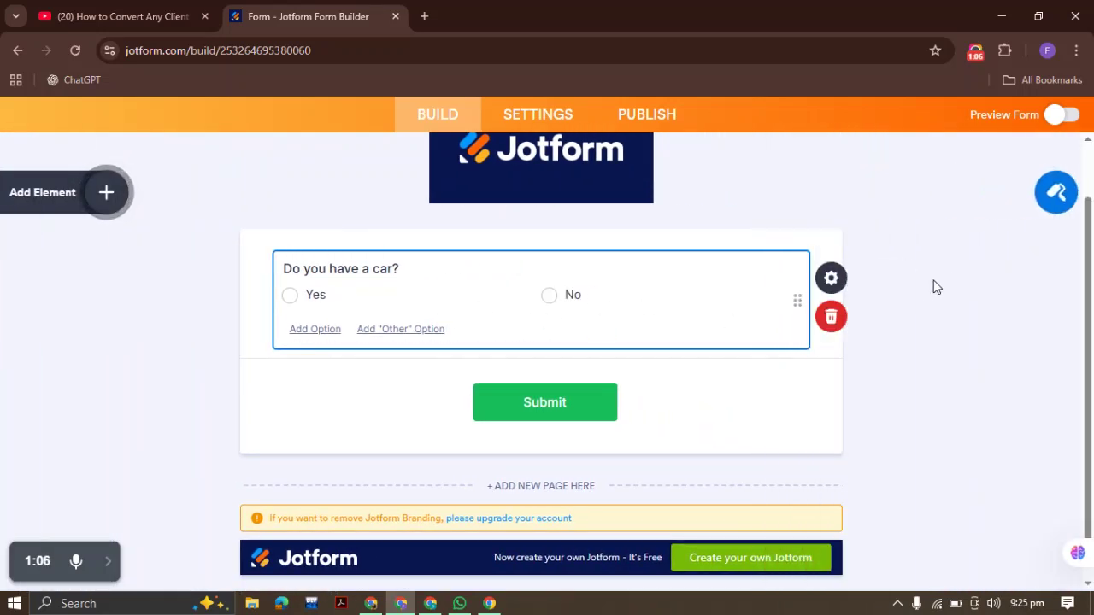
pyautogui.click(791, 273)
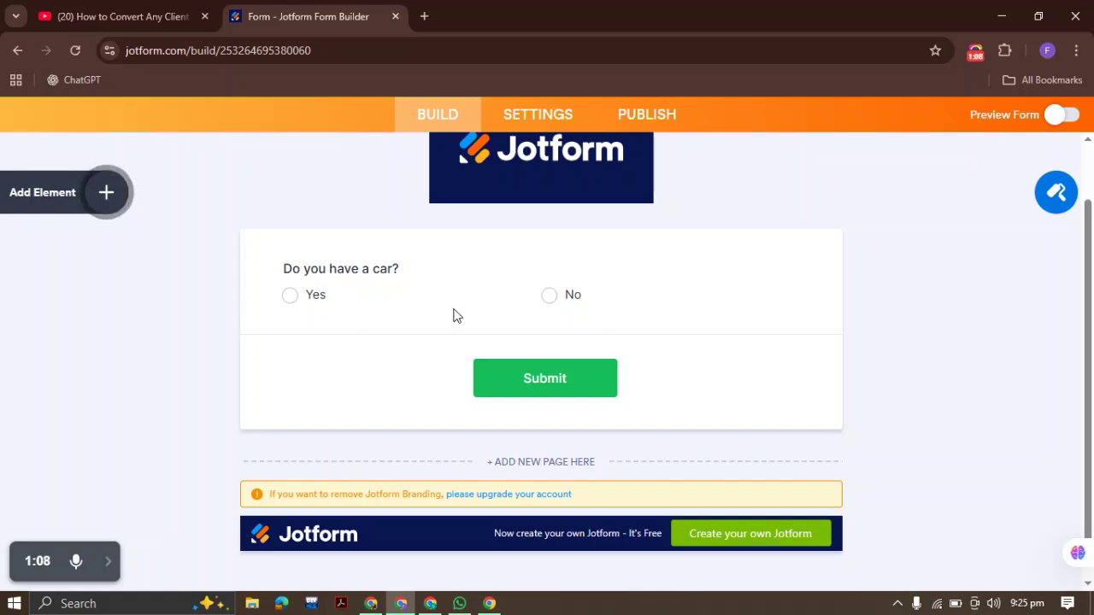
# Step: Add a short text field labelled "Car Model:" below the car question and shrink it to half width
pyautogui.click(264, 248)
pyautogui.click(105, 191)
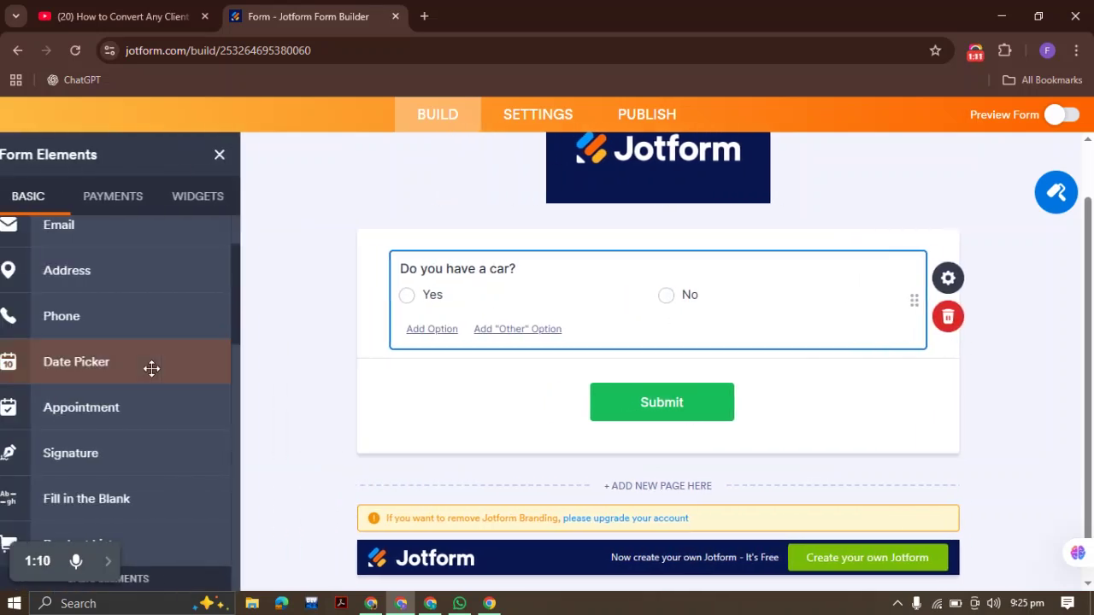
pyautogui.scroll(-4, 146, 330)
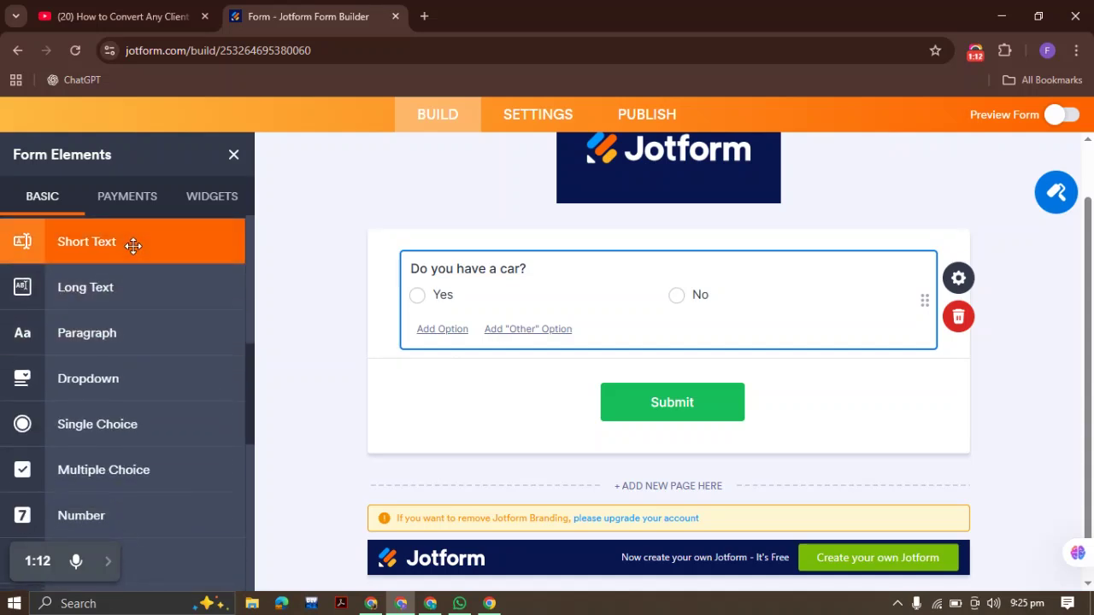
pyautogui.click(133, 246)
pyautogui.write('Car Model:')
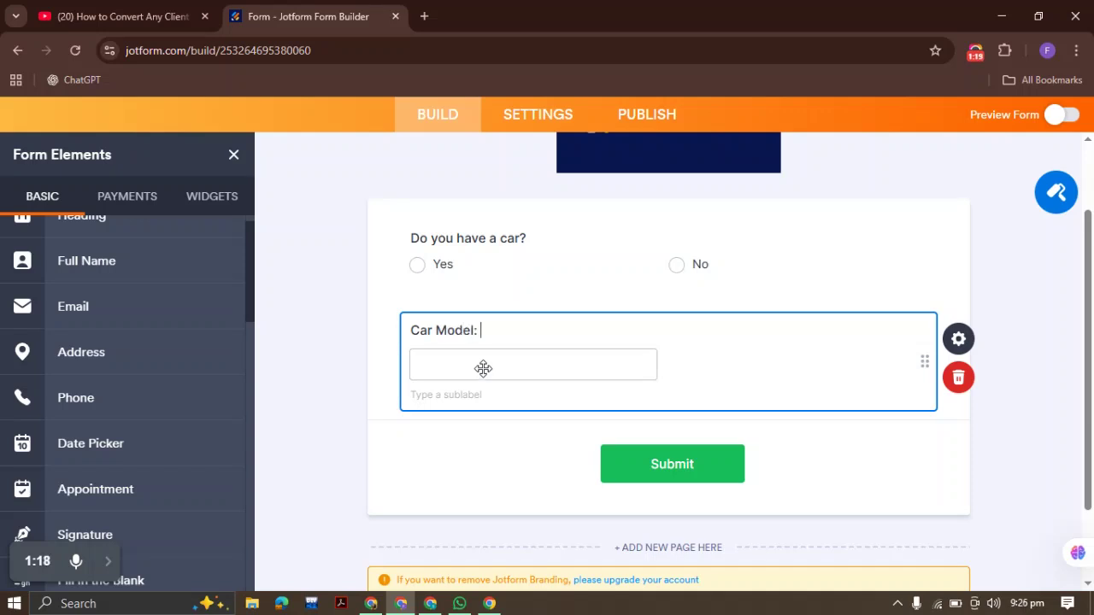
pyautogui.rightClick(608, 340)
pyautogui.click(666, 359)
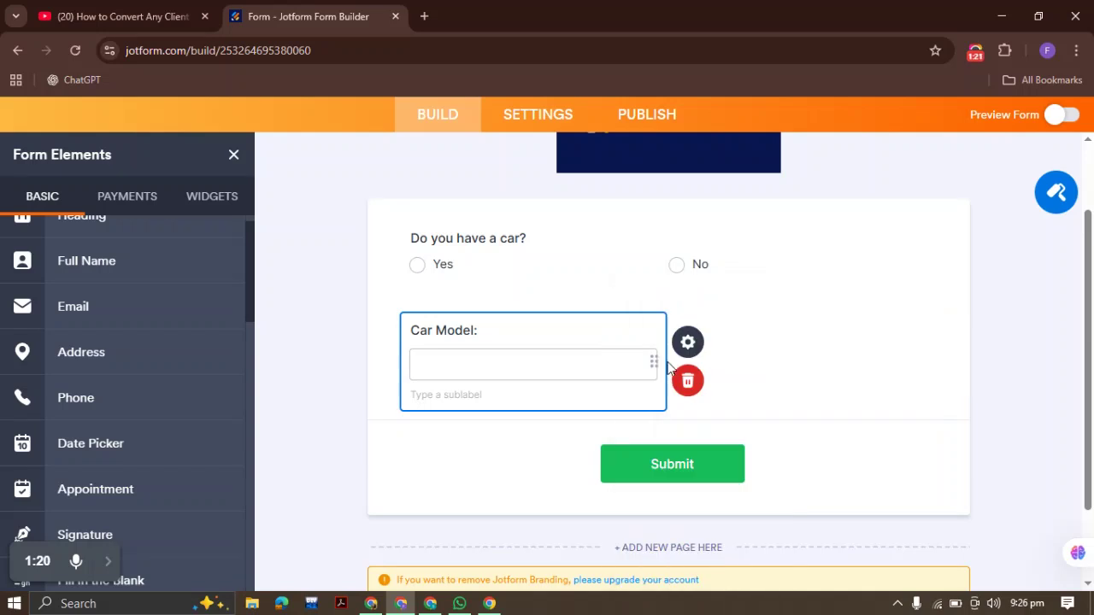
# Step: Add a second short text field labelled "Car Company:" and shrink it to sit beside the car model field
pyautogui.scroll(-2, 105, 357)
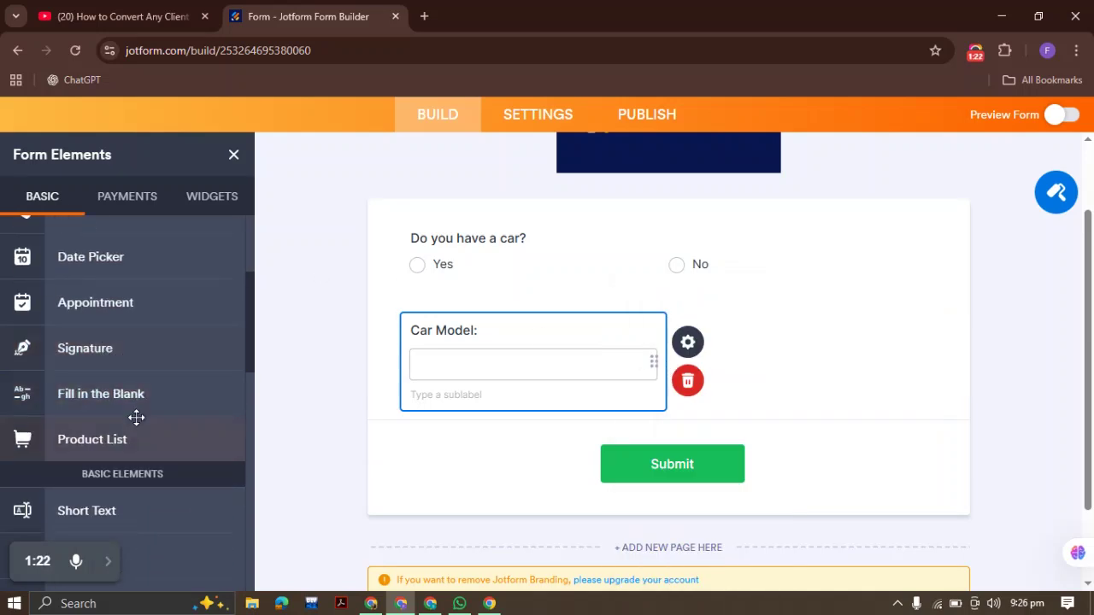
pyautogui.scroll(-3, 135, 409)
pyautogui.scroll(1, 128, 430)
pyautogui.click(127, 330)
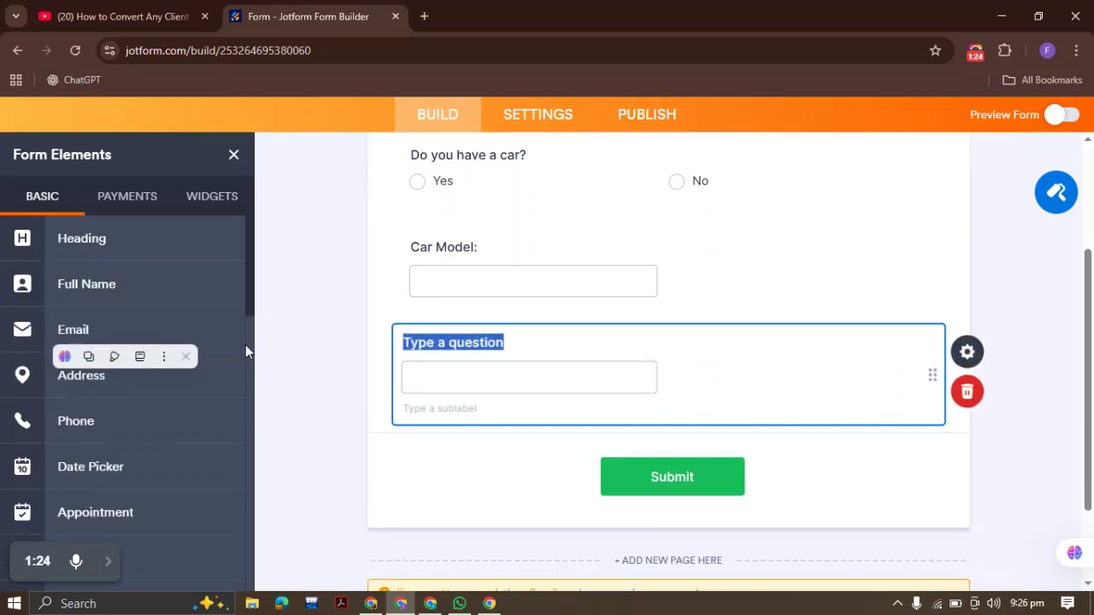
pyautogui.write('Car Company:')
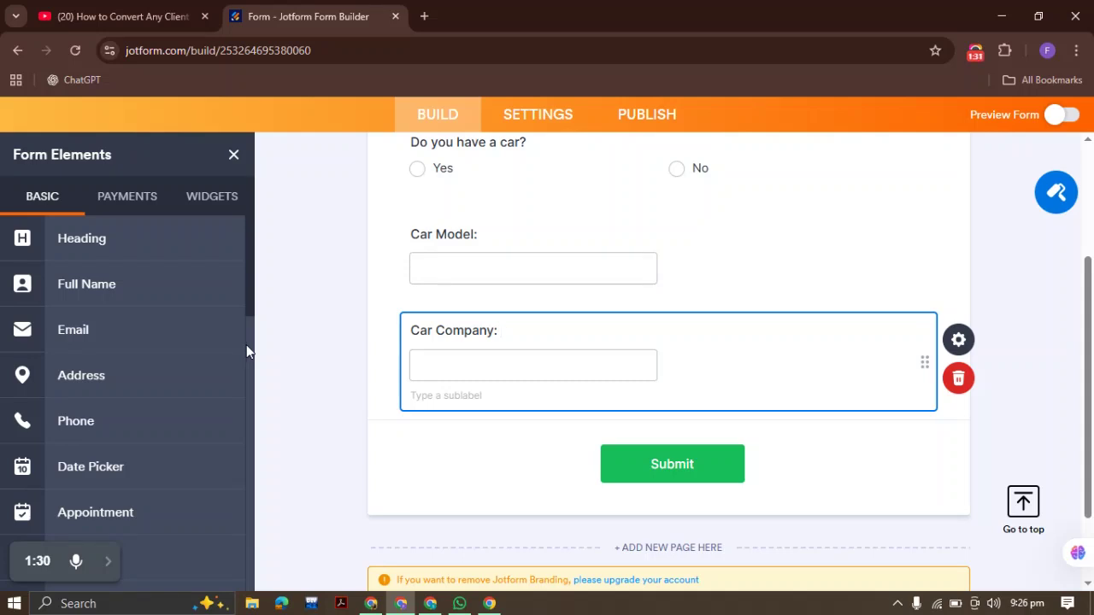
pyautogui.rightClick(537, 364)
pyautogui.click(611, 347)
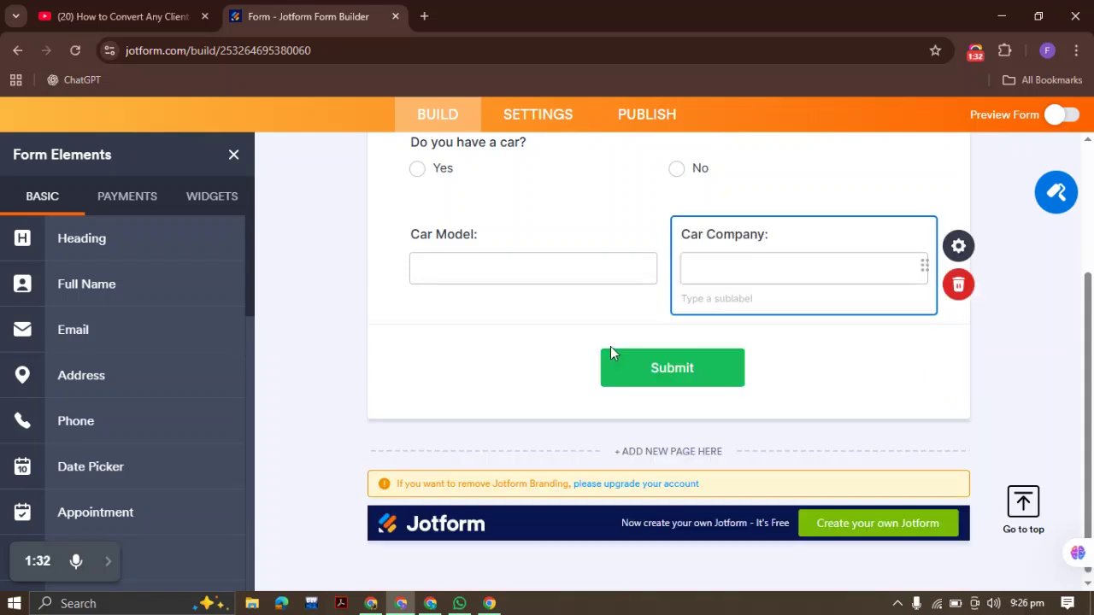
pyautogui.click(321, 287)
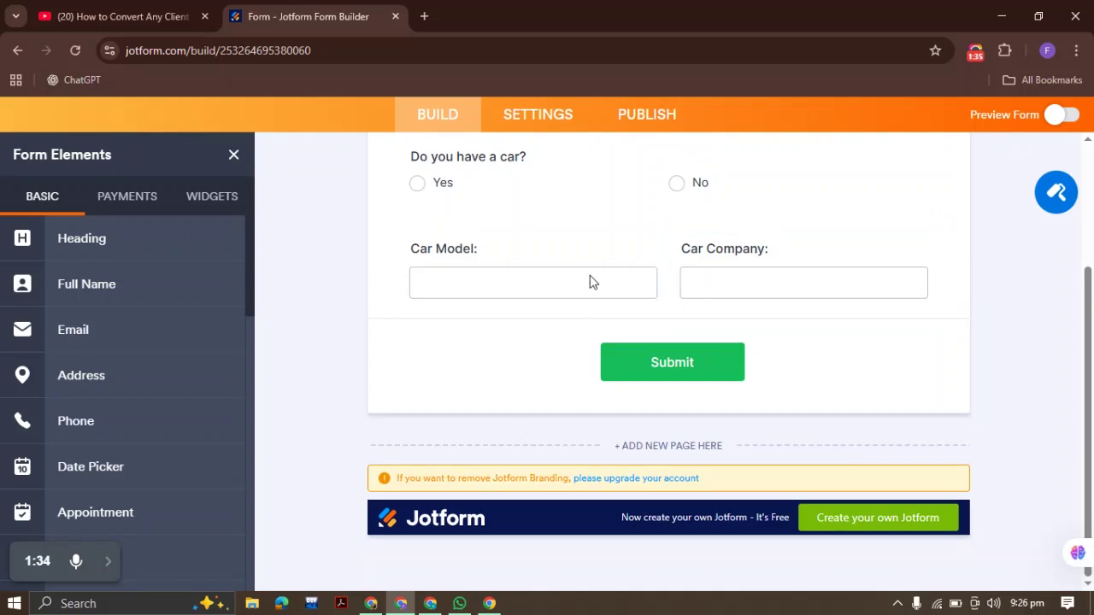
# Step: Open the published form in a new browser tab and close the YouTube tab
pyautogui.scroll(5, 569, 268)
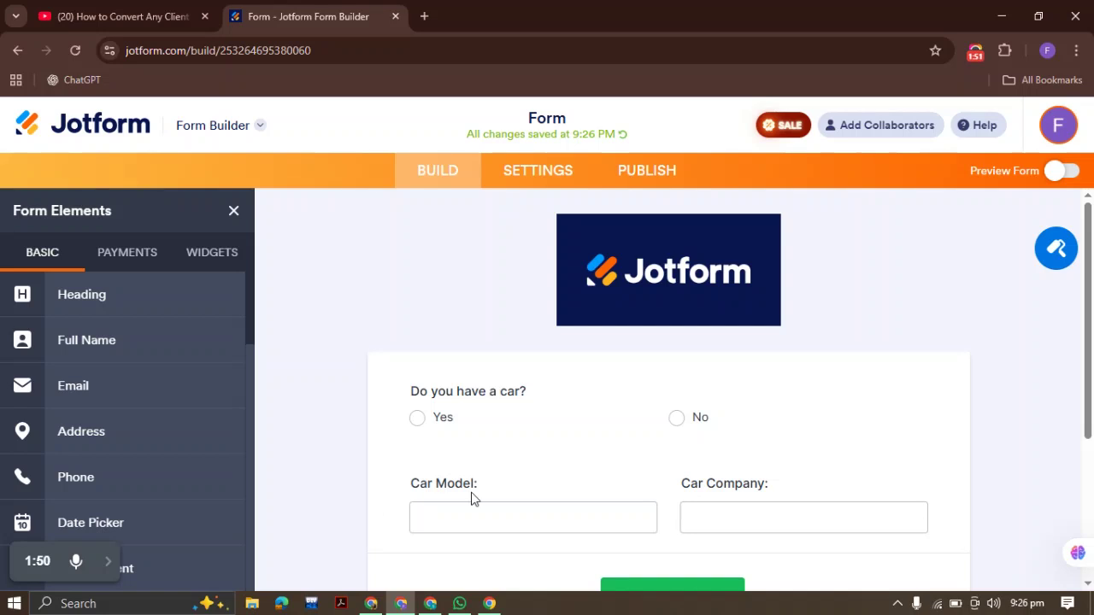
pyautogui.click(648, 174)
pyautogui.click(656, 374)
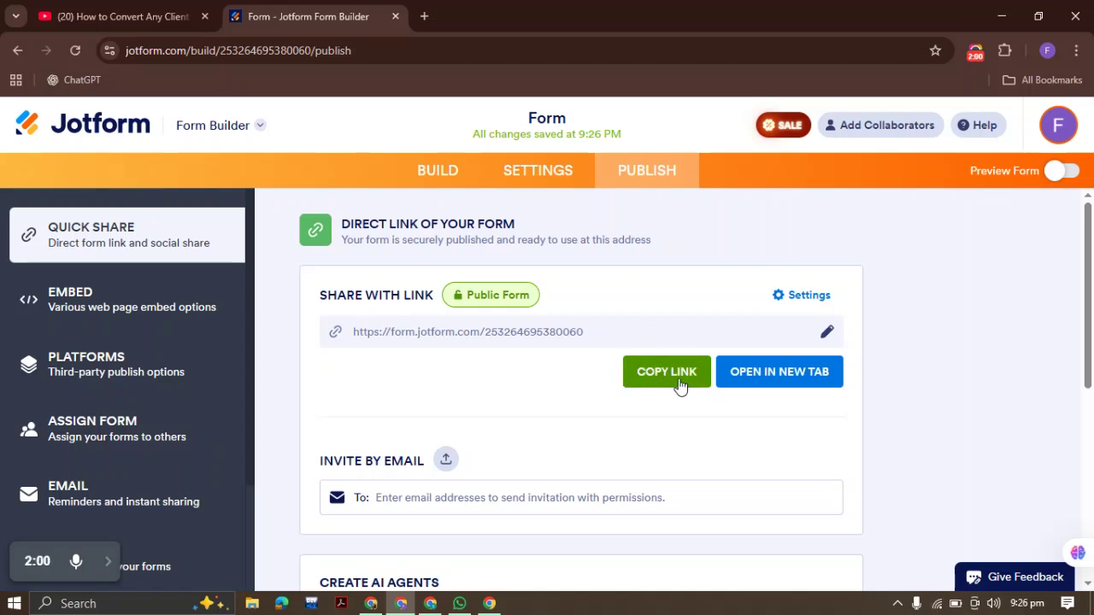
pyautogui.click(785, 376)
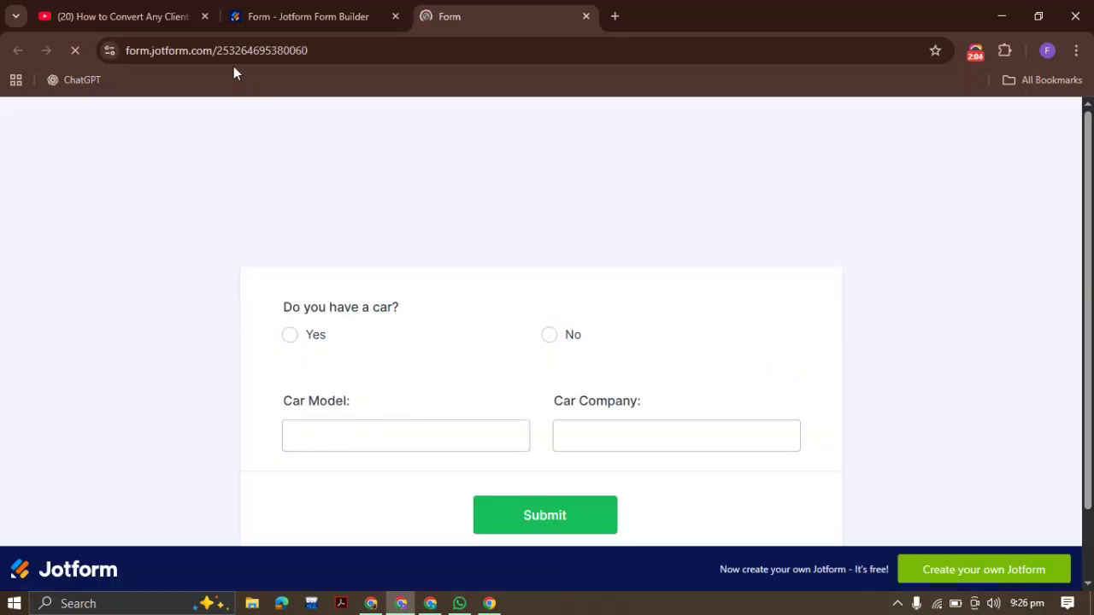
pyautogui.click(205, 16)
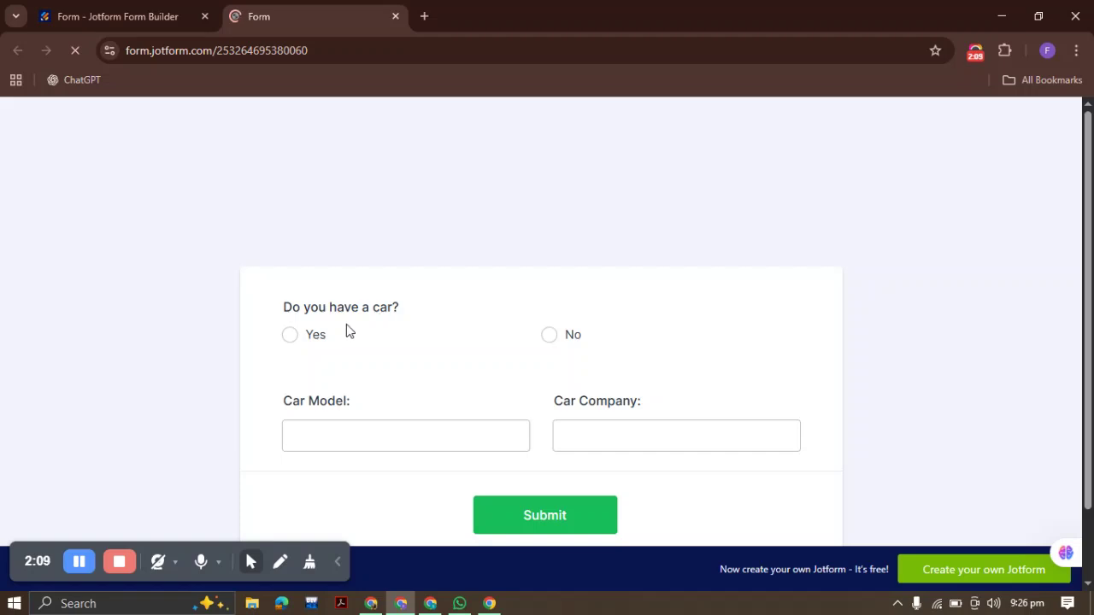
# Step: Test the Yes and No answers and the car text fields on the live form, and return to the form builder
pyautogui.click(457, 404)
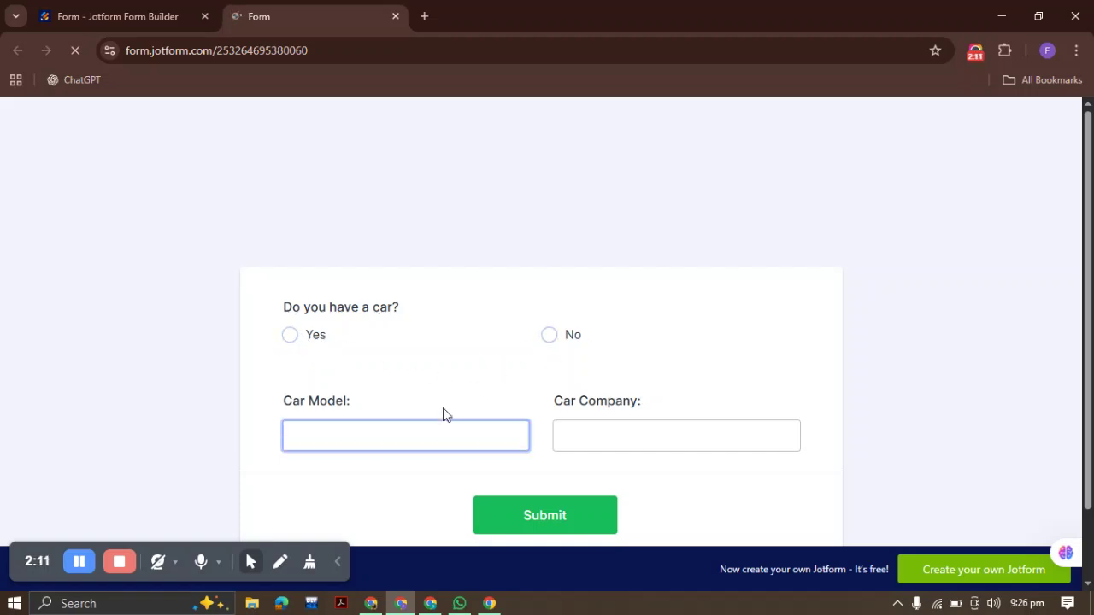
pyautogui.click(290, 335)
pyautogui.click(552, 334)
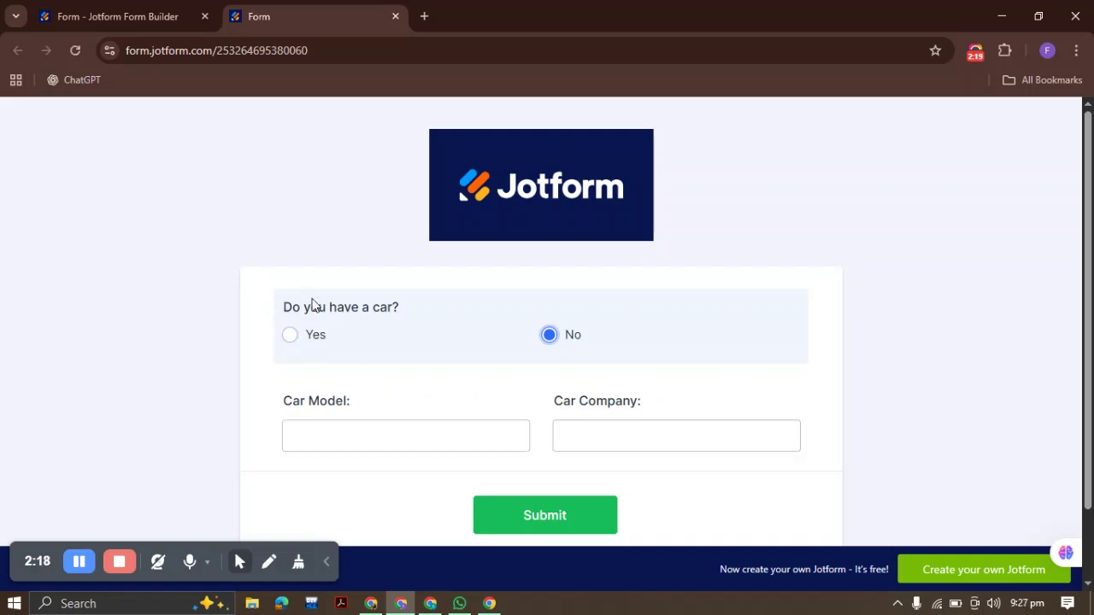
pyautogui.click(618, 435)
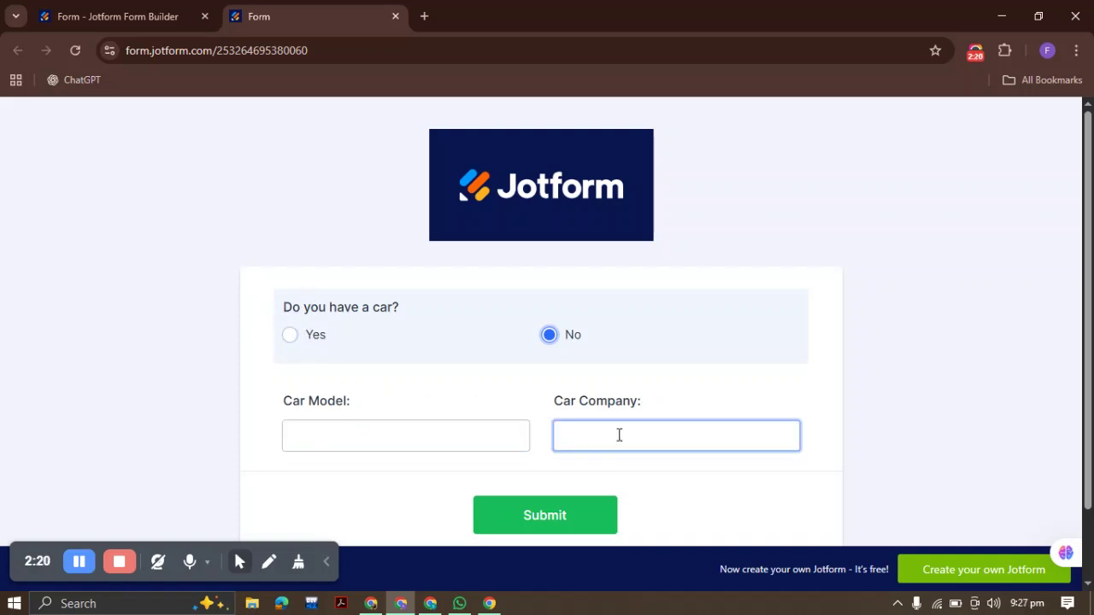
pyautogui.click(551, 428)
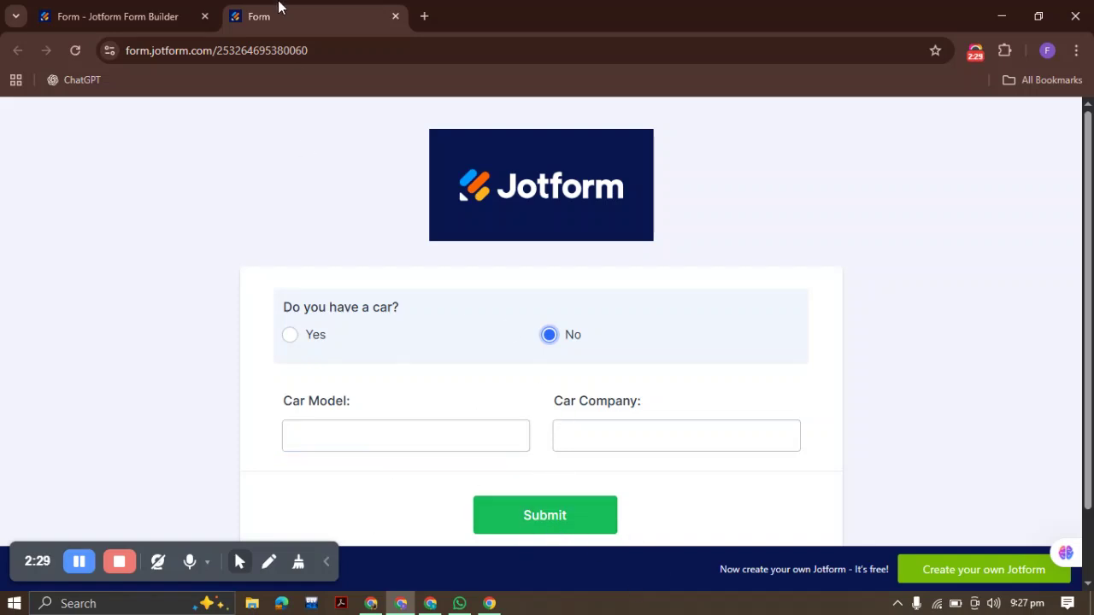
pyautogui.click(167, 10)
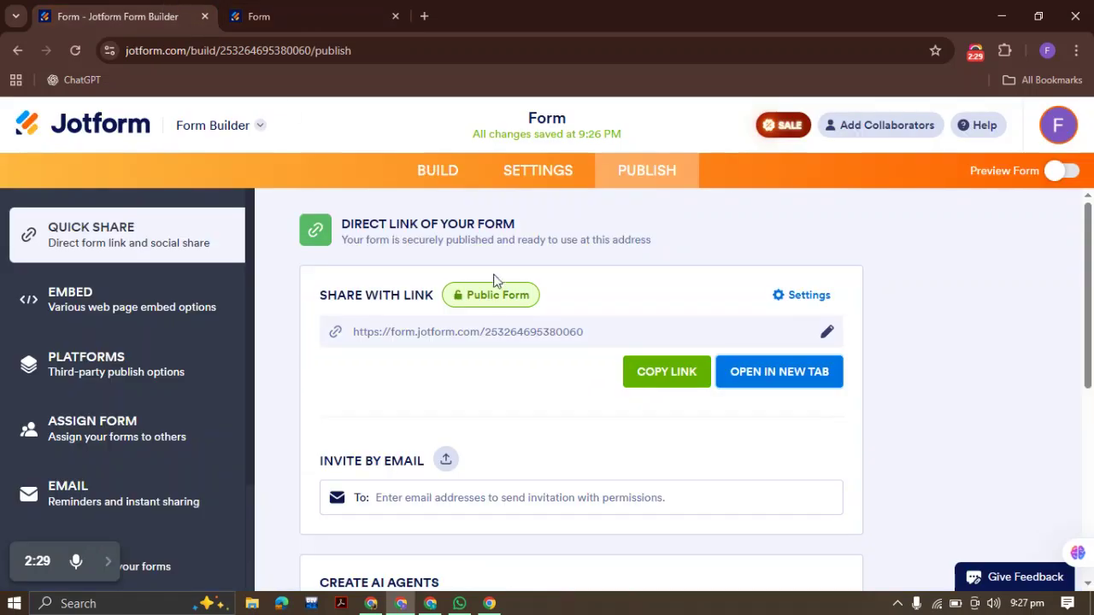
# Step: Start a show/hide field condition in the form settings, with the rule "Do you have a car?" Is Equal To Yes
pyautogui.click(540, 171)
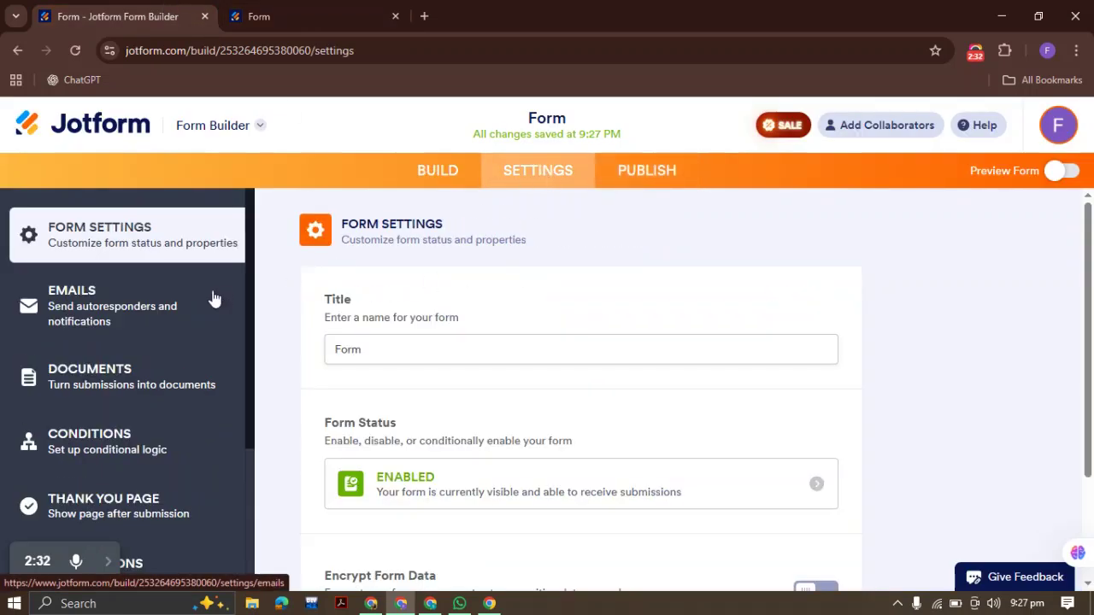
pyautogui.click(94, 437)
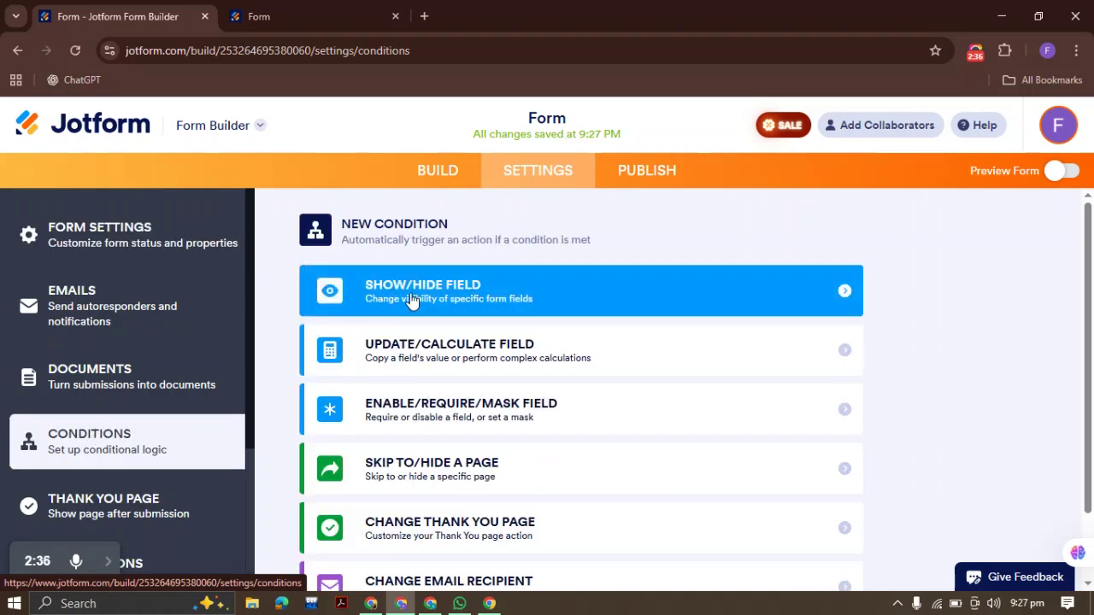
pyautogui.click(453, 304)
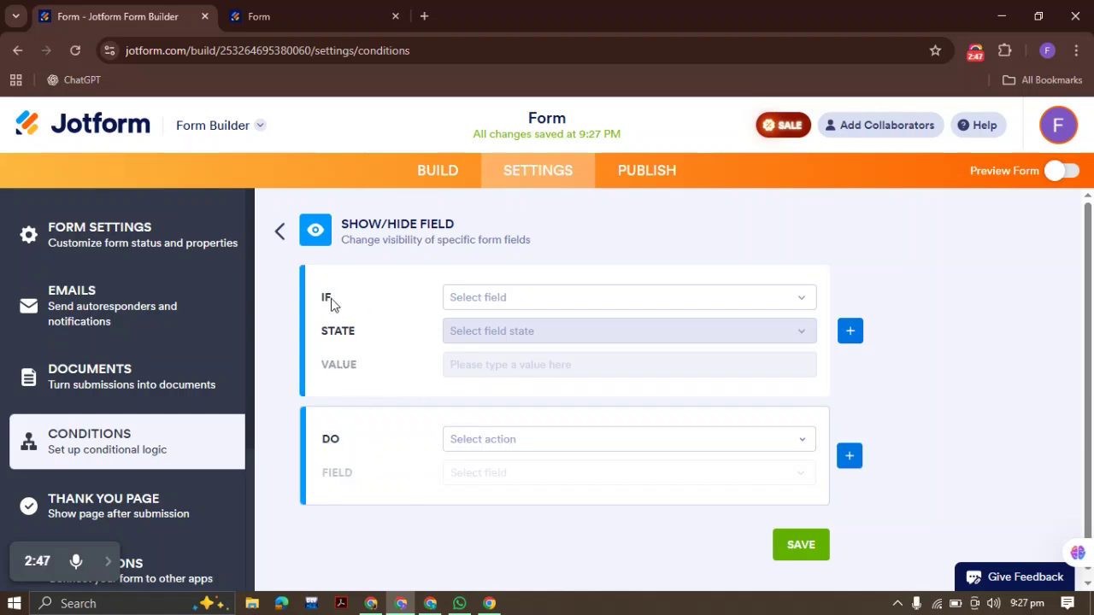
pyautogui.click(505, 300)
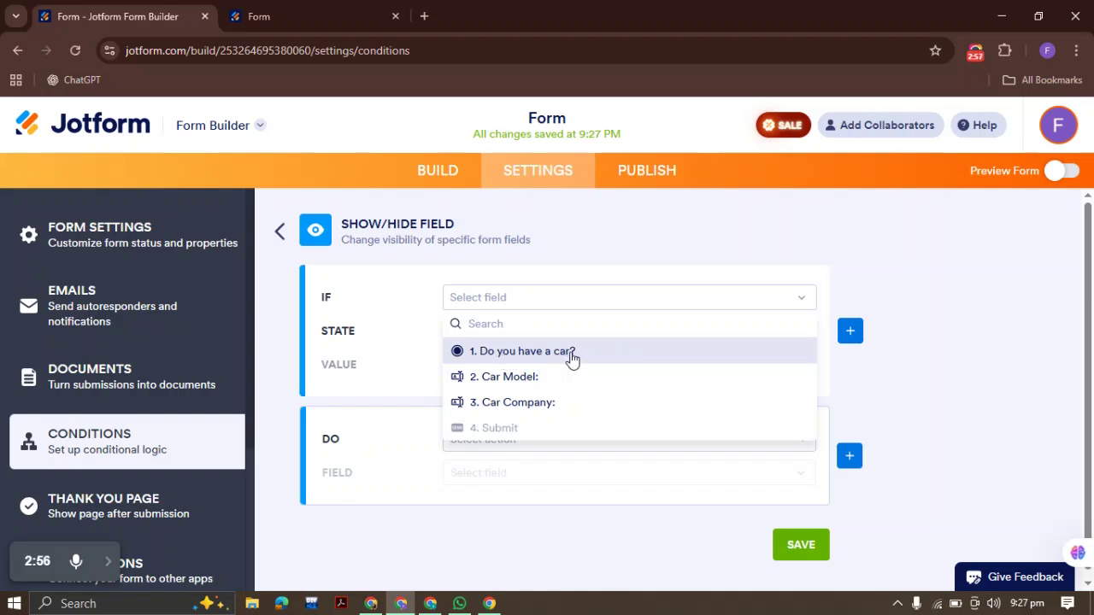
pyautogui.click(573, 358)
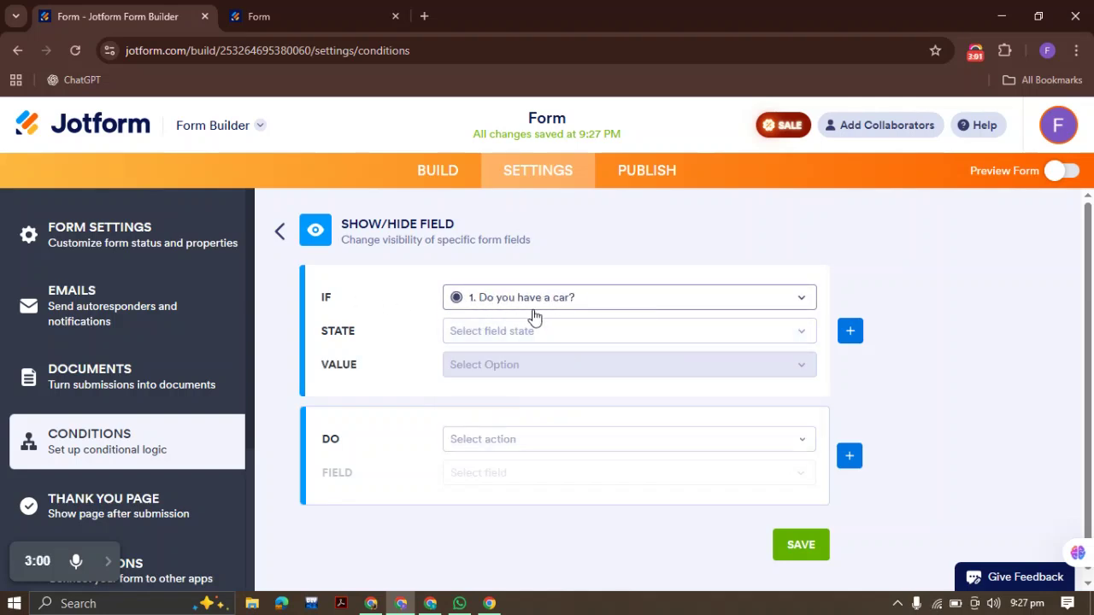
pyautogui.click(555, 334)
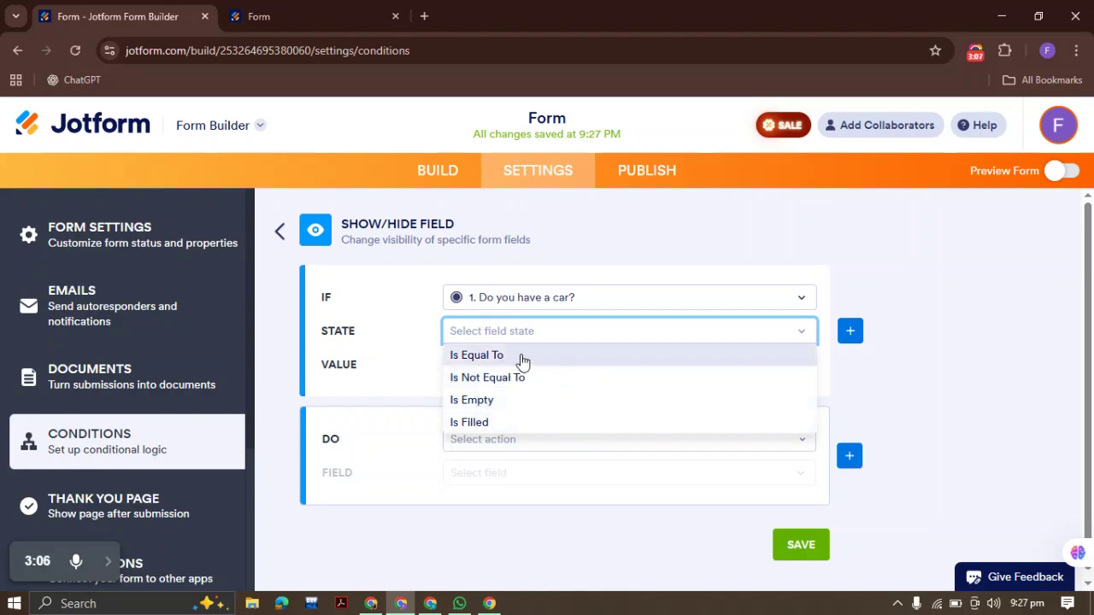
pyautogui.click(522, 362)
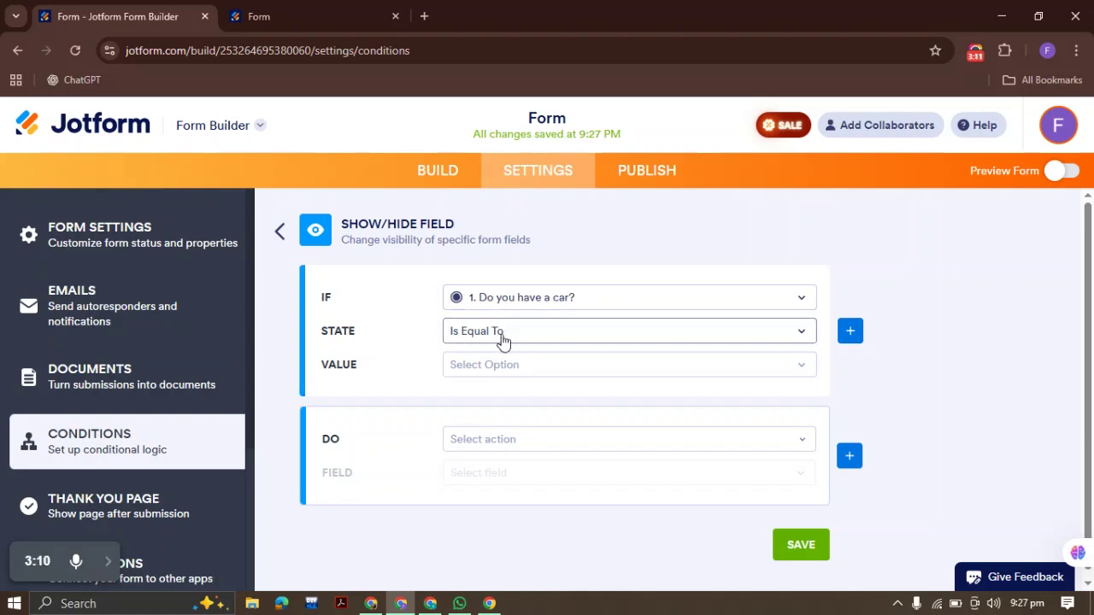
pyautogui.click(501, 364)
pyautogui.click(499, 391)
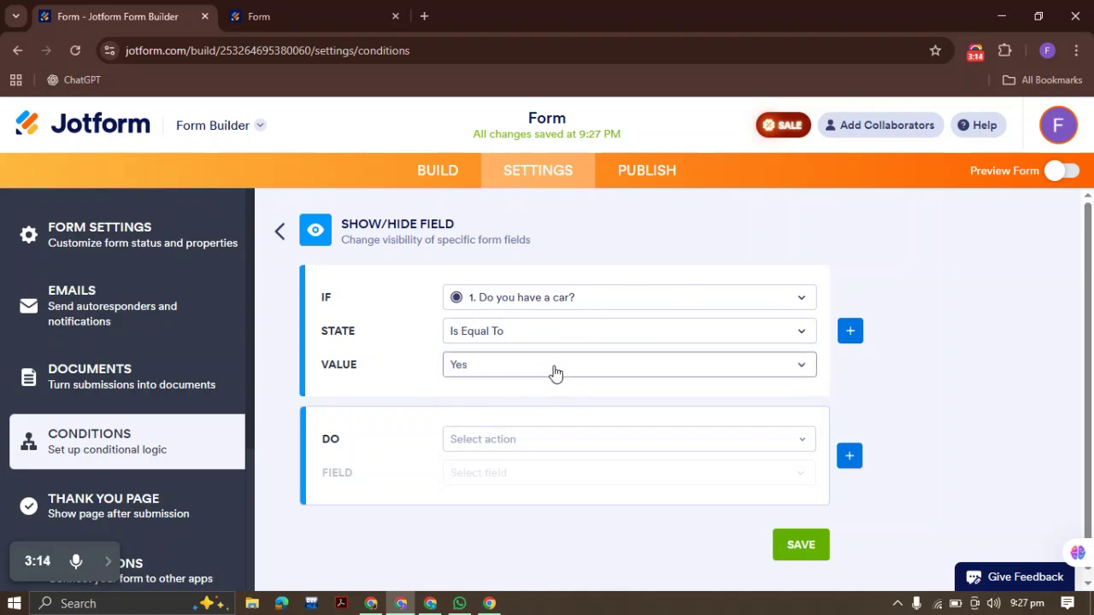
pyautogui.click(553, 368)
pyautogui.click(528, 388)
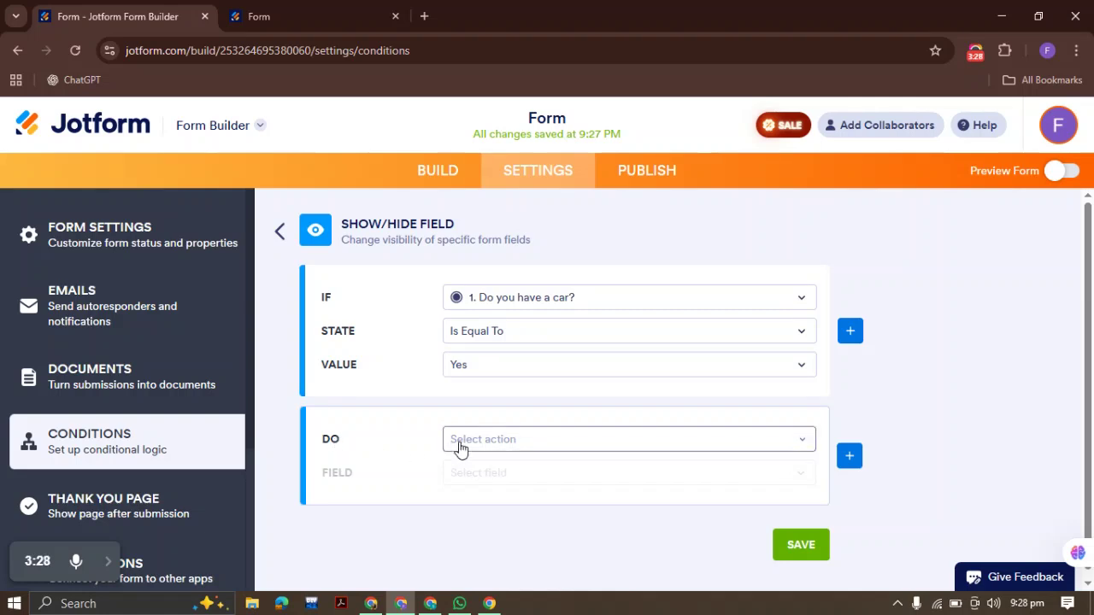
# Step: Set the condition's action to Show the Car Model field and save the condition
pyautogui.click(499, 444)
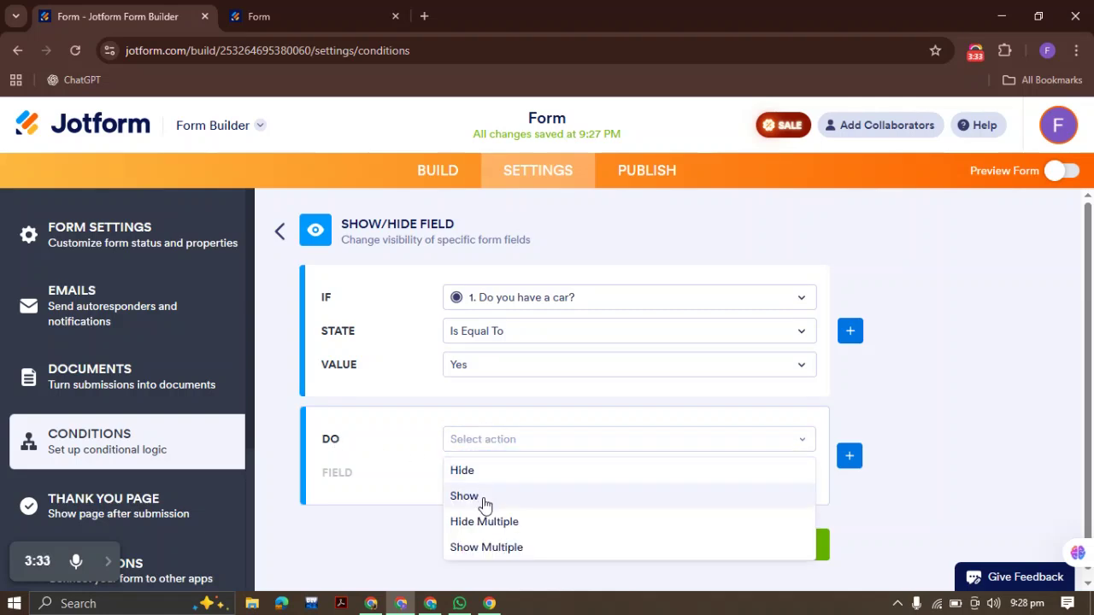
pyautogui.click(495, 478)
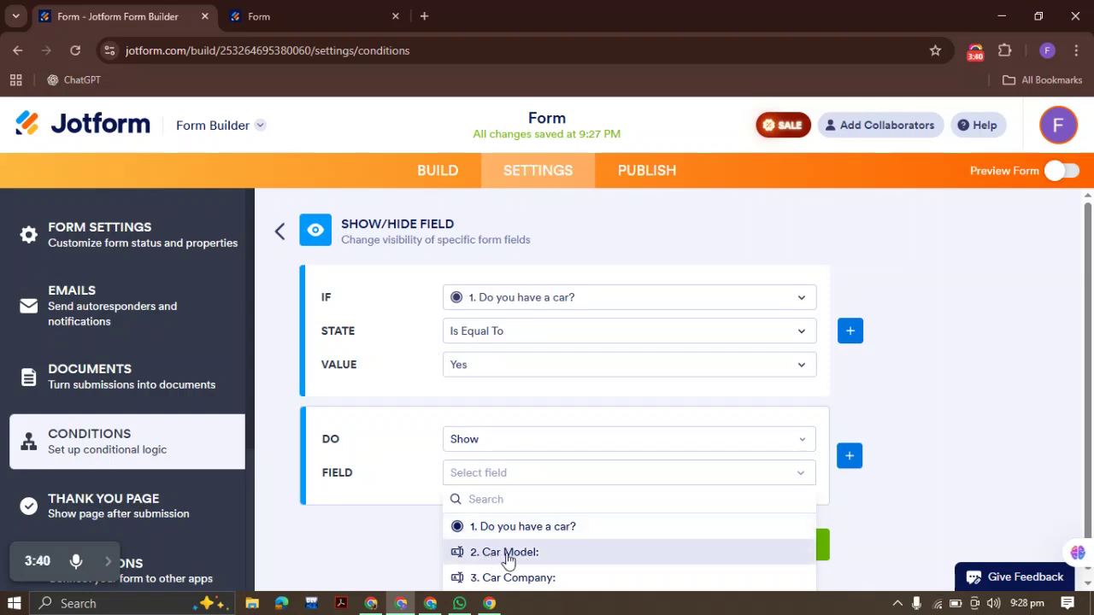
pyautogui.click(521, 552)
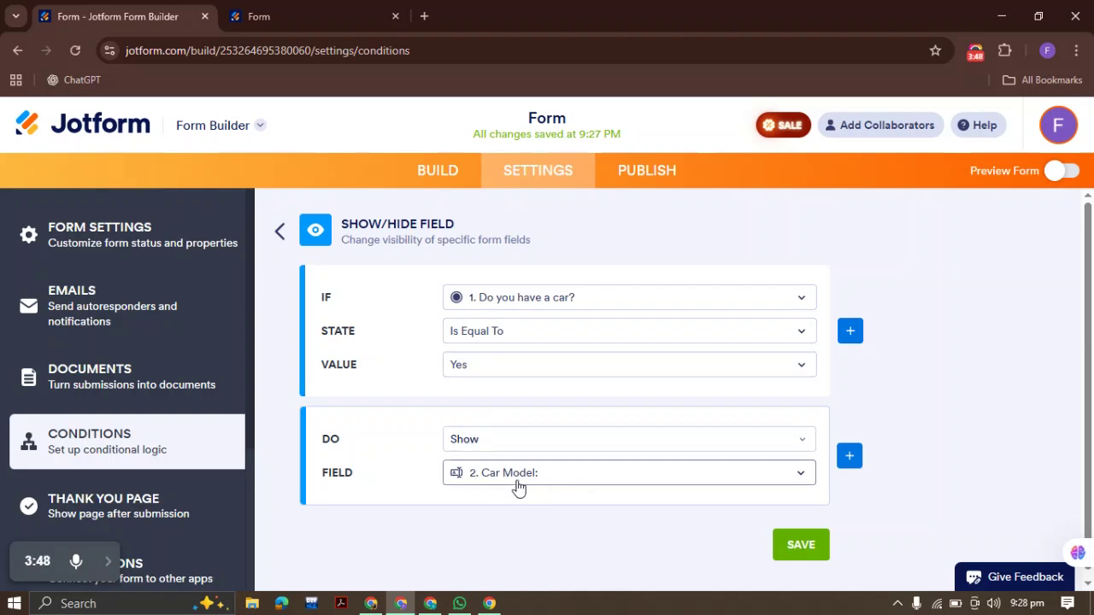
pyautogui.click(808, 551)
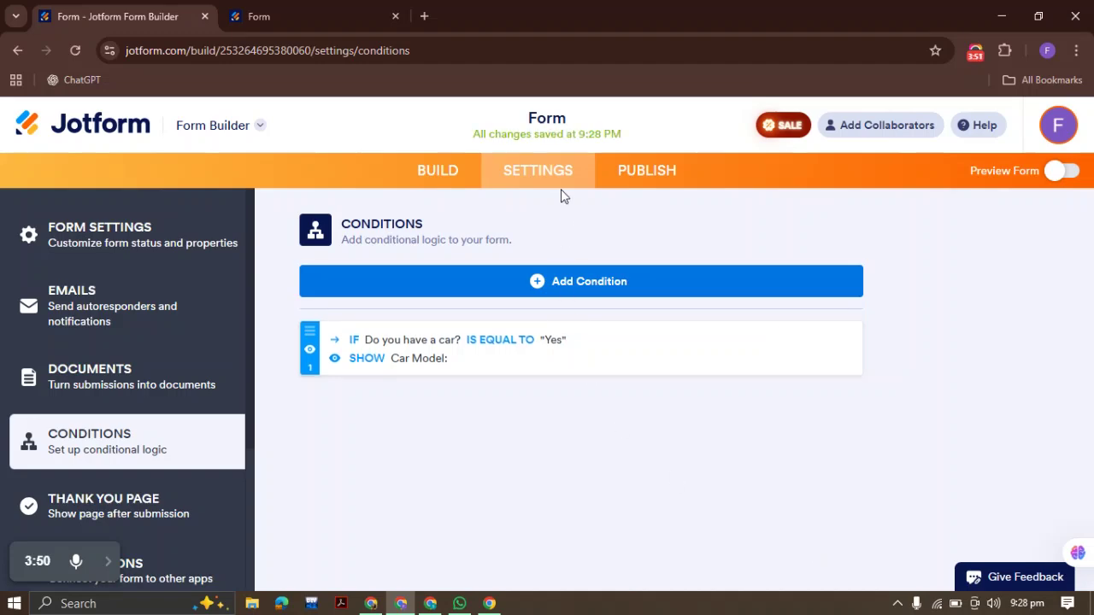
# Step: Test the Yes answer on the live form and return to the form builder
pyautogui.click(321, 10)
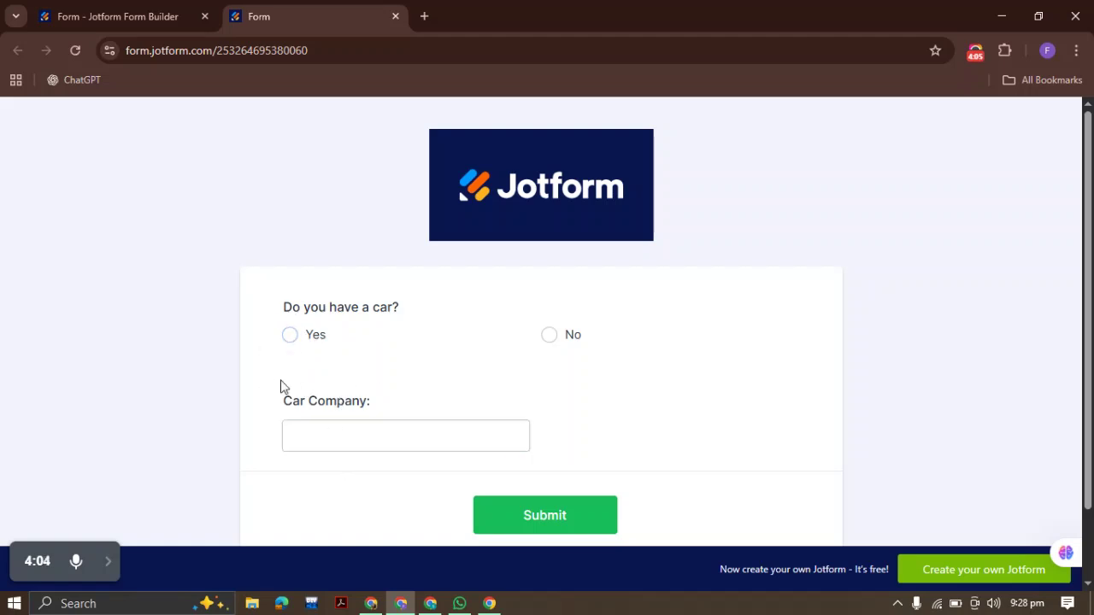
pyautogui.click(290, 335)
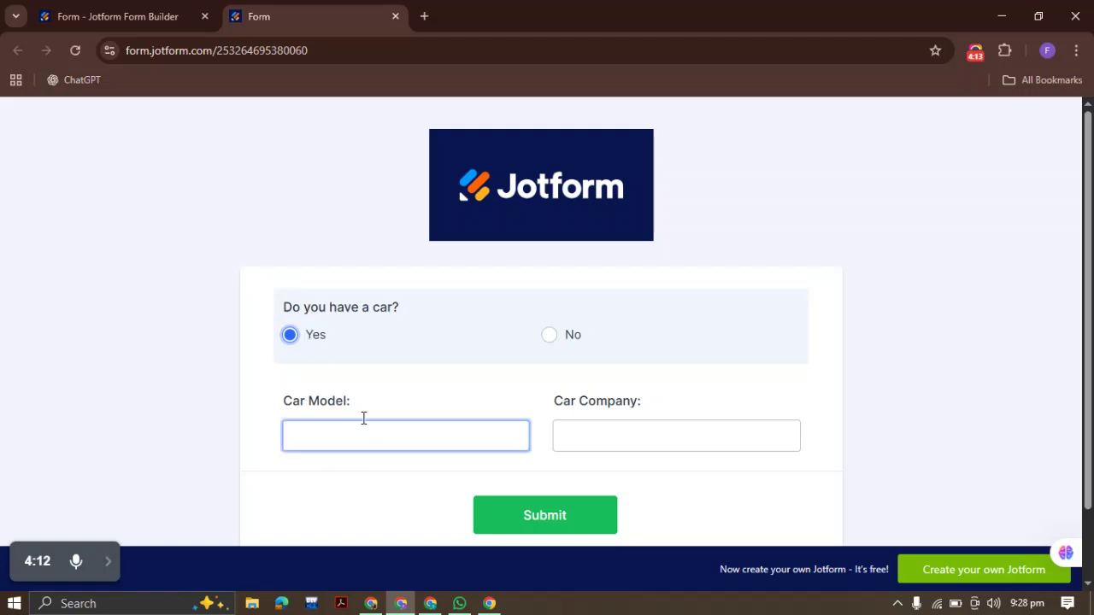
pyautogui.click(128, 16)
# Step: Edit the saved condition so its action is Hide for the Car Model field, and save it
pyautogui.moveTo(728, 361)
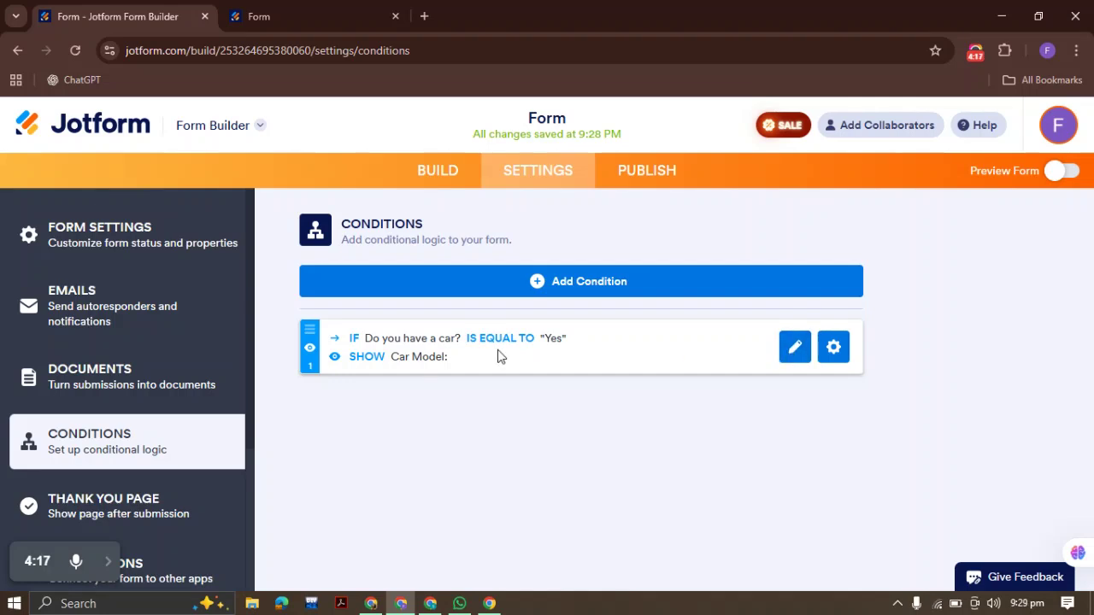
pyautogui.click(794, 350)
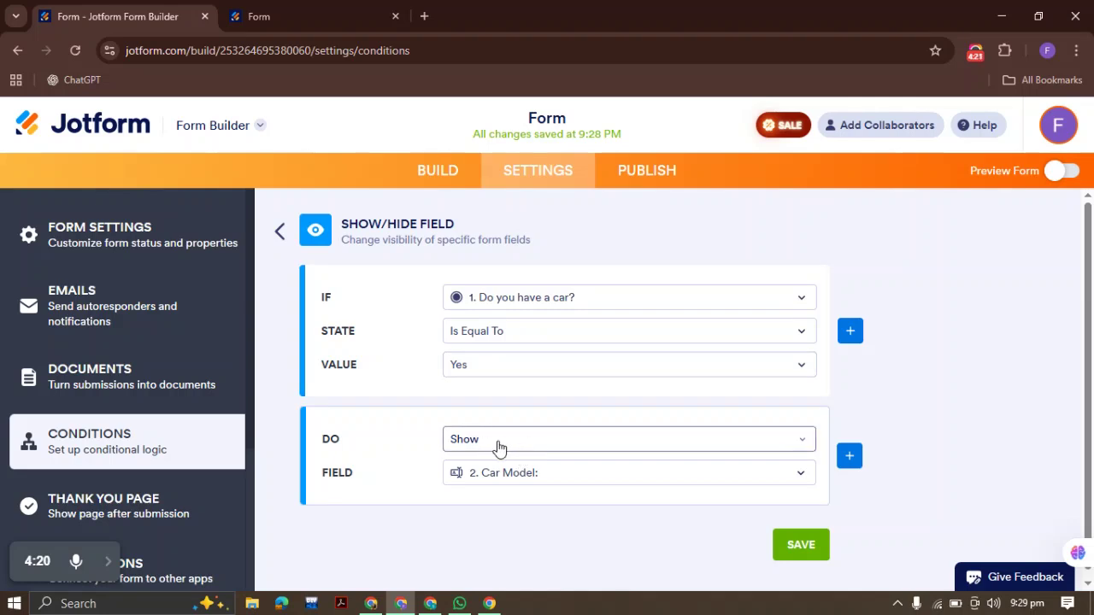
pyautogui.click(499, 446)
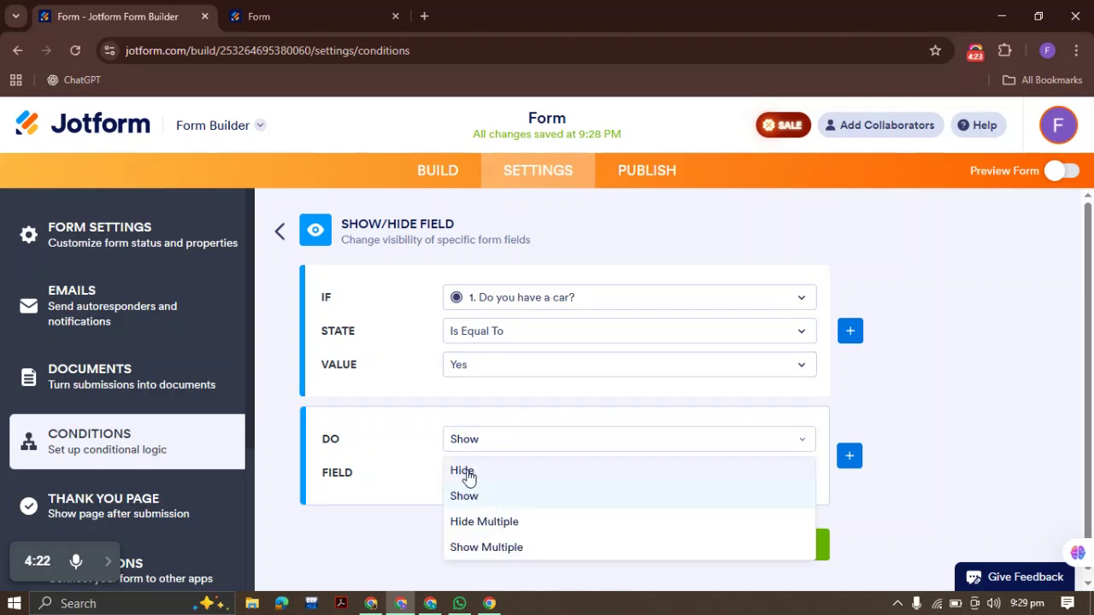
pyautogui.click(463, 472)
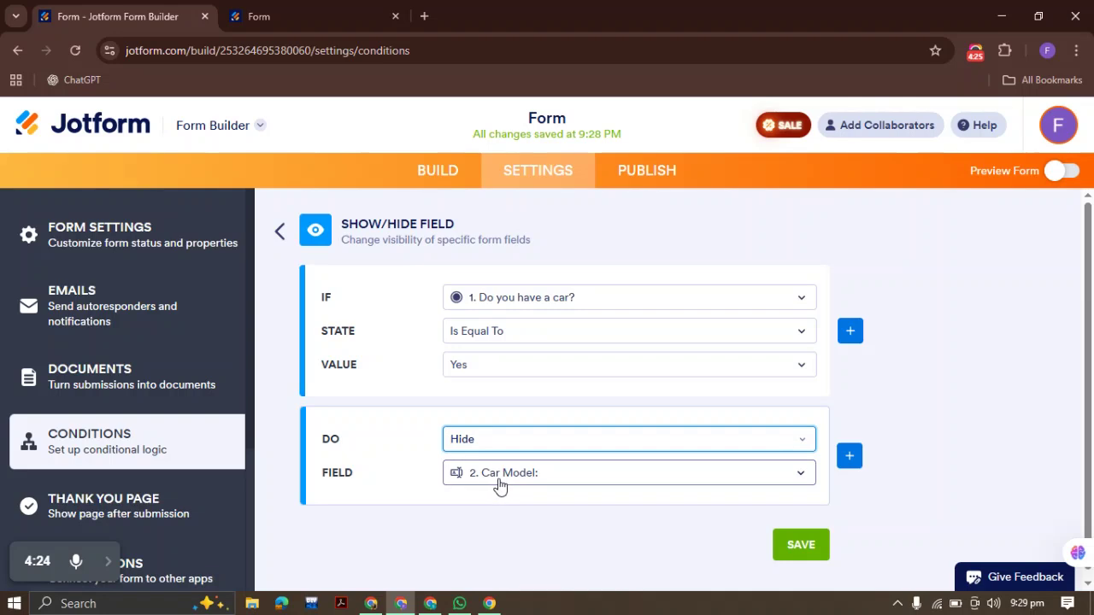
pyautogui.click(792, 549)
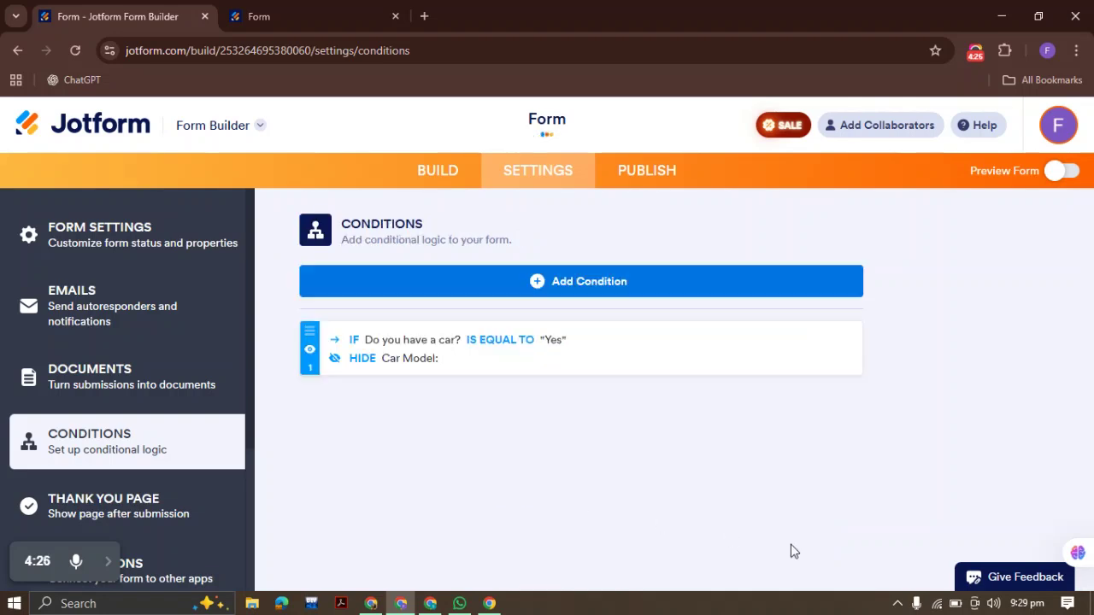
# Step: Reload the live form, test the No and Yes answers to the car question, and return to the form builder
pyautogui.click(282, 16)
pyautogui.click(81, 54)
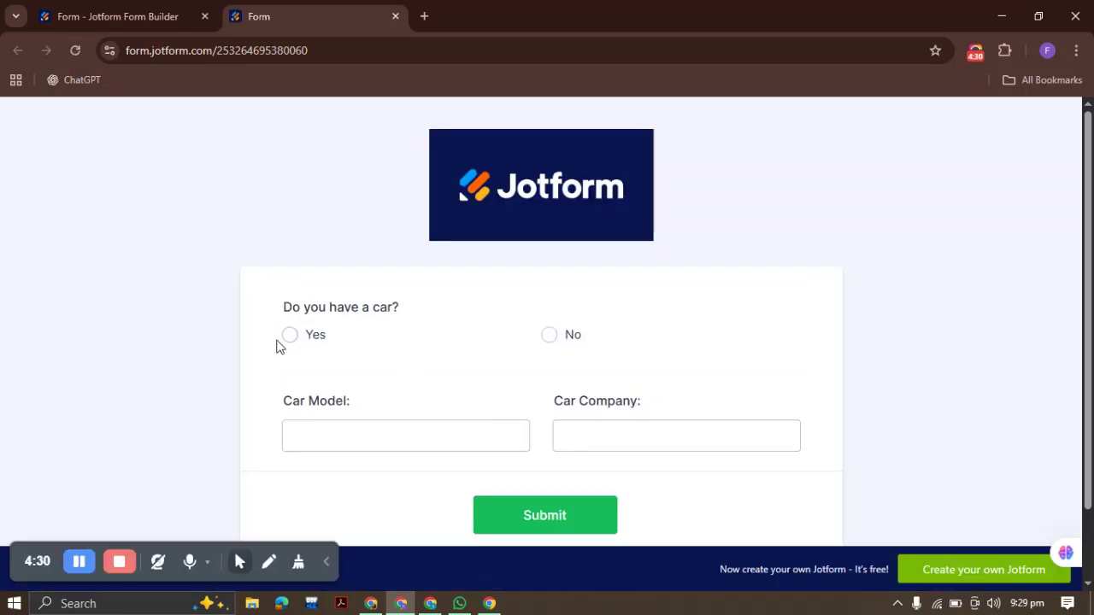
pyautogui.click(326, 561)
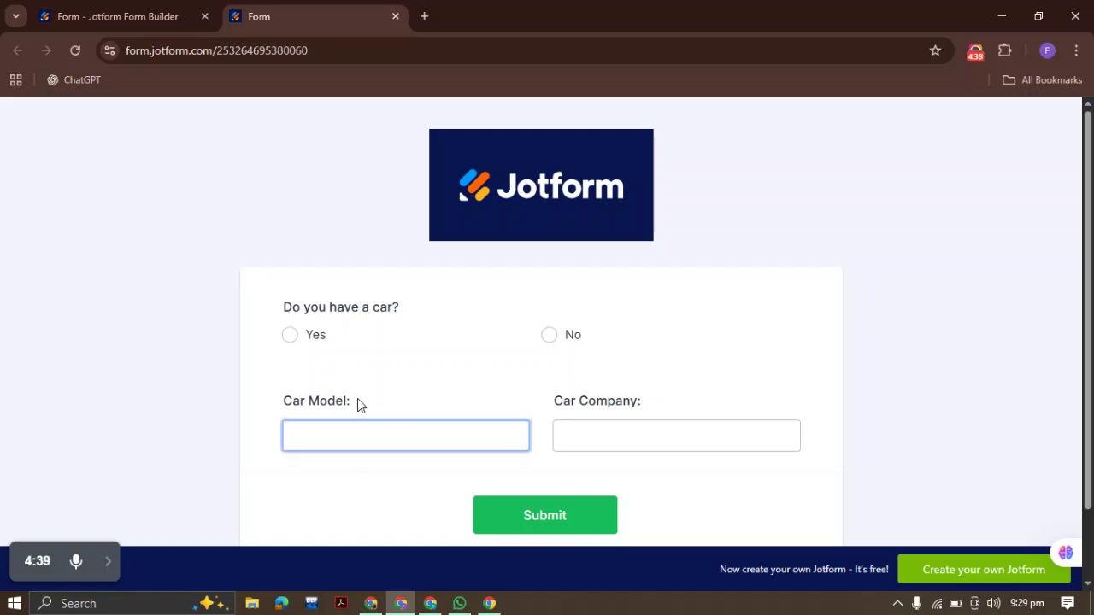
pyautogui.click(551, 338)
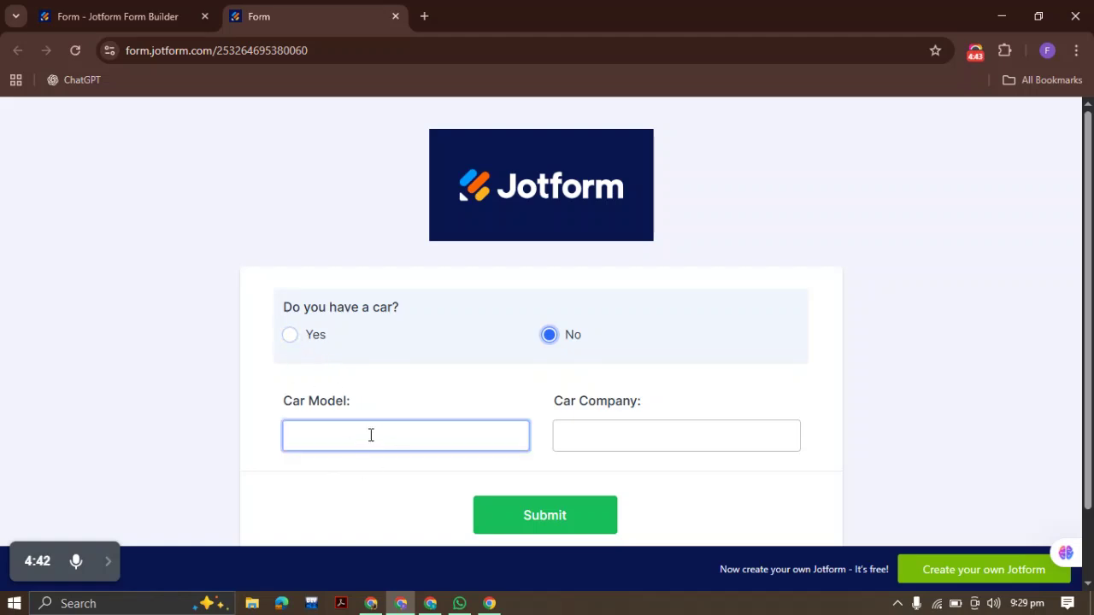
pyautogui.click(291, 337)
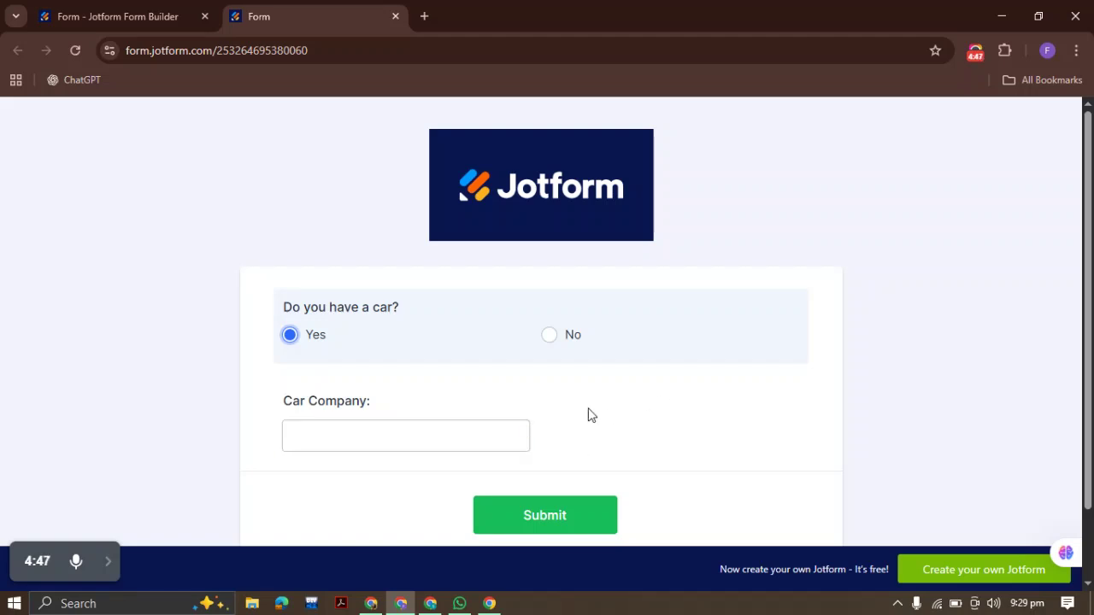
pyautogui.click(548, 342)
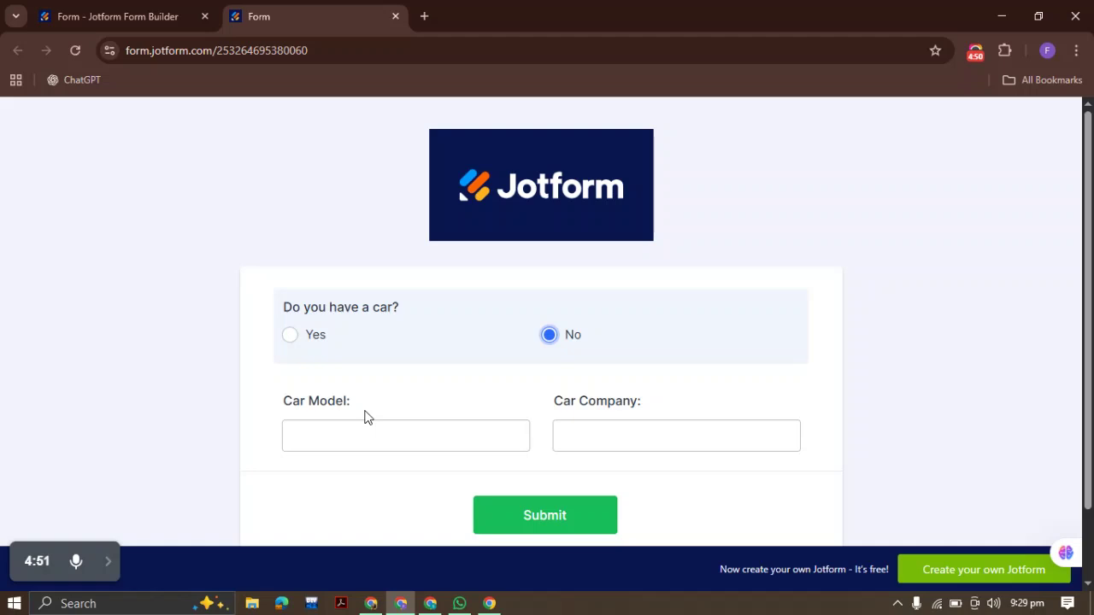
pyautogui.click(160, 15)
# Step: Change the condition's action to Hide Multiple with the Car Model and Car Company fields, and save it
pyautogui.moveTo(678, 362)
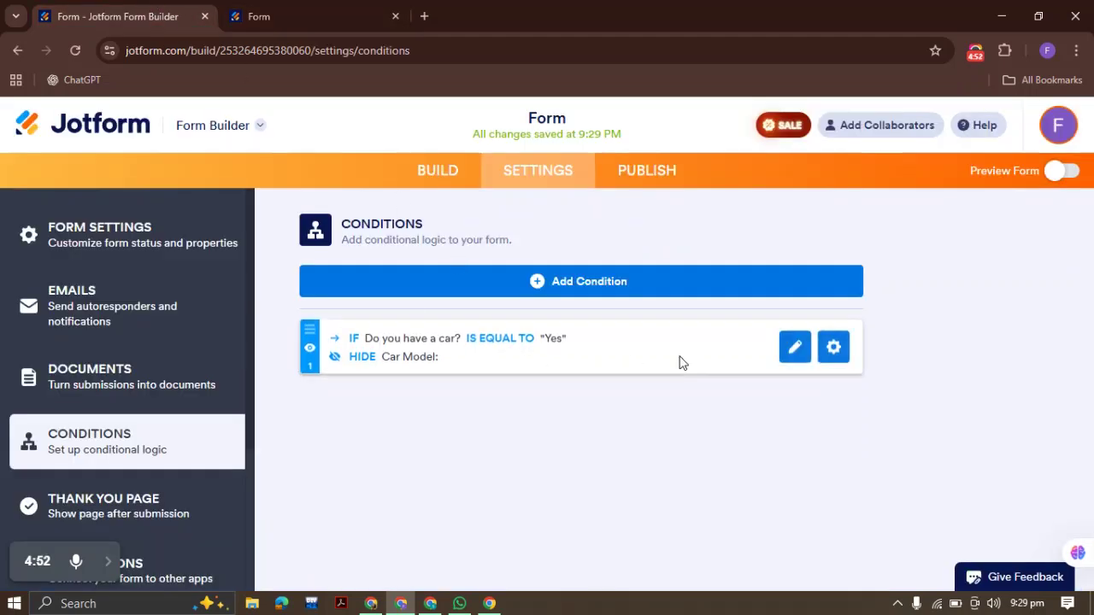
pyautogui.click(806, 348)
pyautogui.click(529, 444)
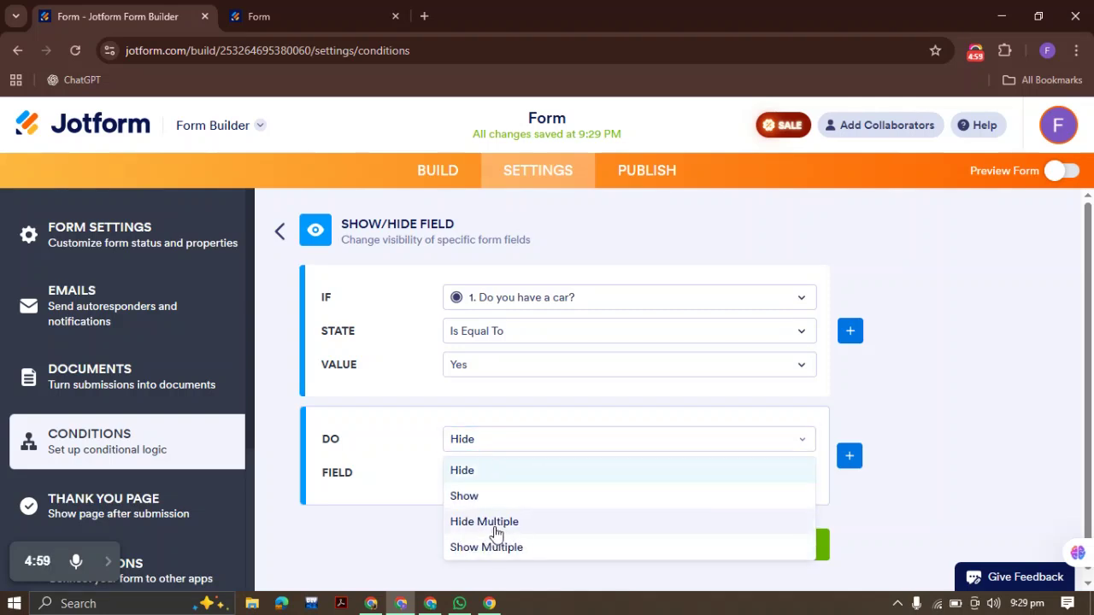
pyautogui.click(497, 523)
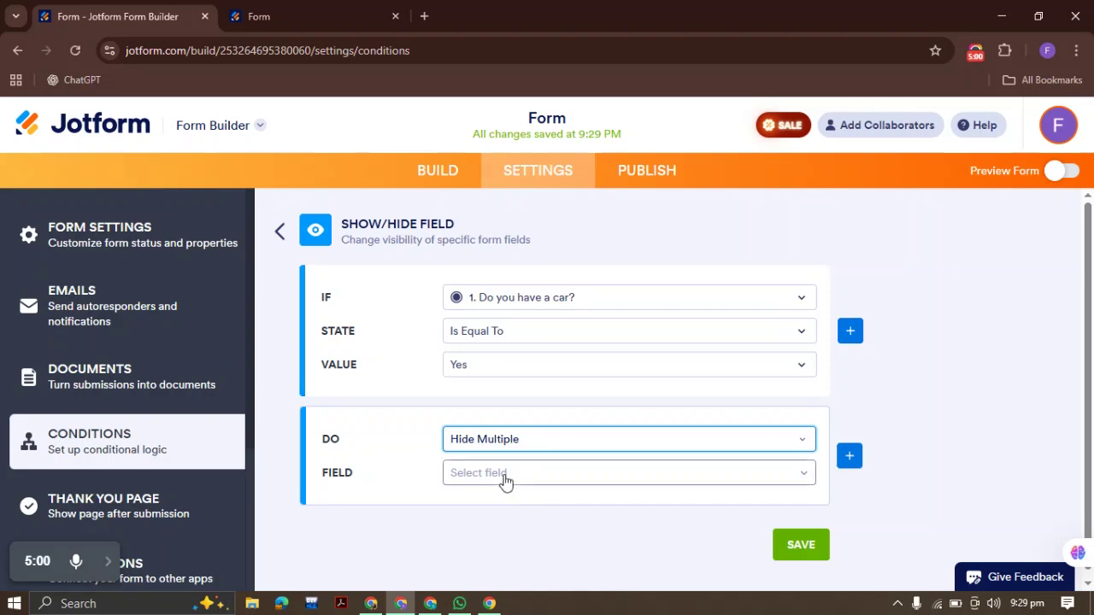
pyautogui.click(504, 478)
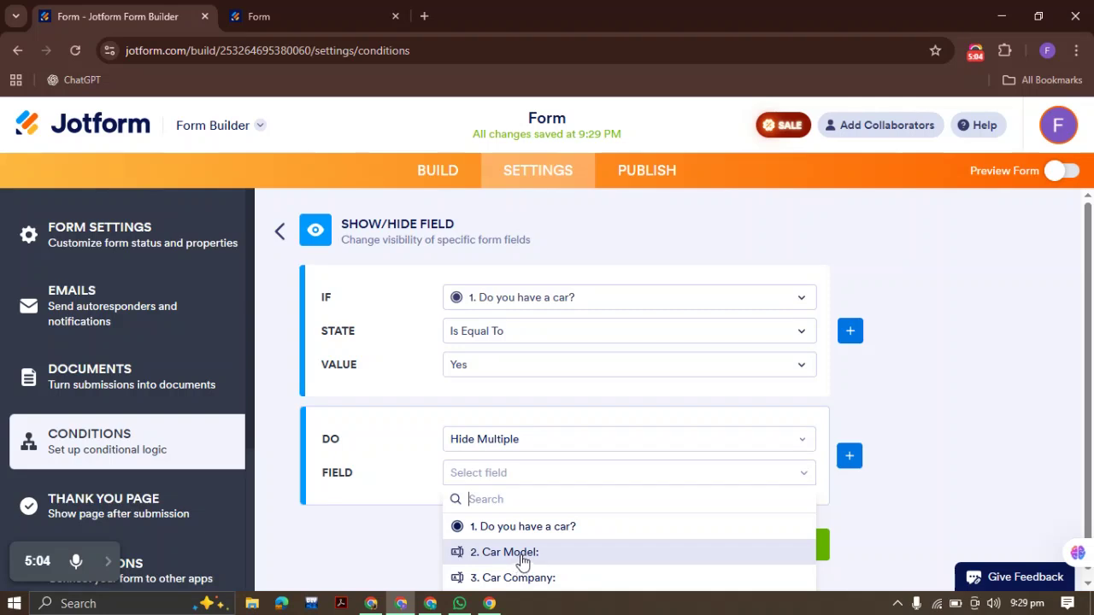
pyautogui.click(518, 554)
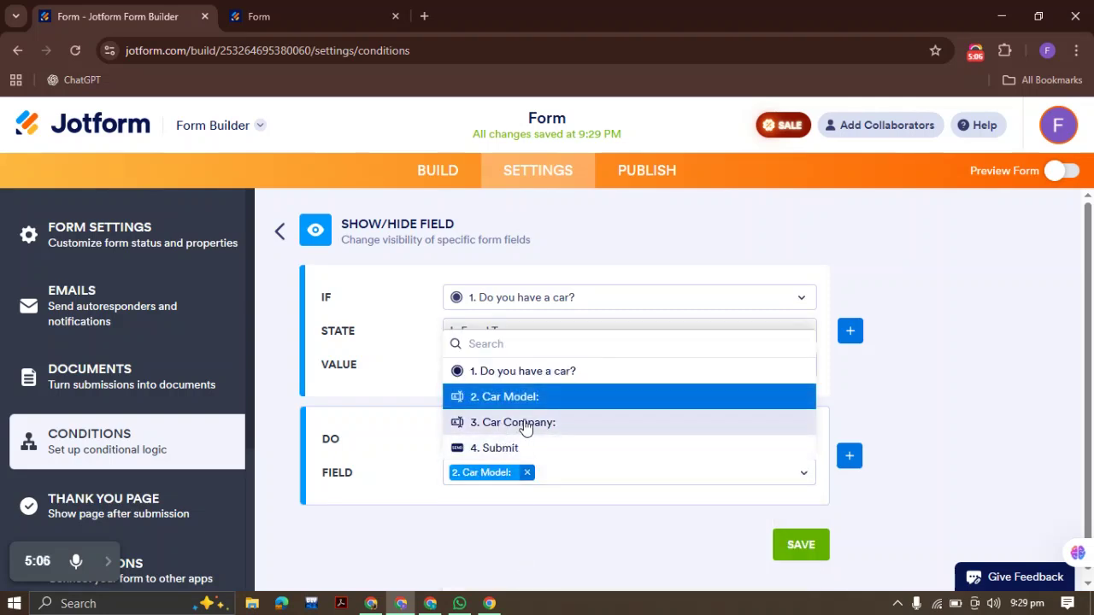
pyautogui.click(529, 427)
pyautogui.click(799, 554)
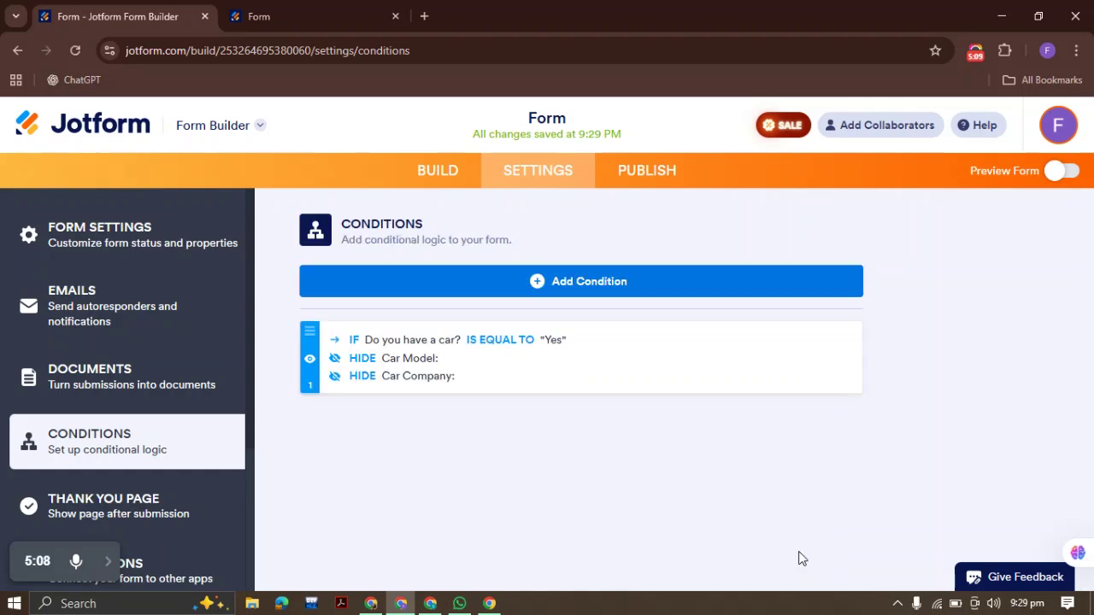
# Step: Set the condition's value for the car question to No and save the condition
pyautogui.moveTo(550, 373)
pyautogui.click(788, 366)
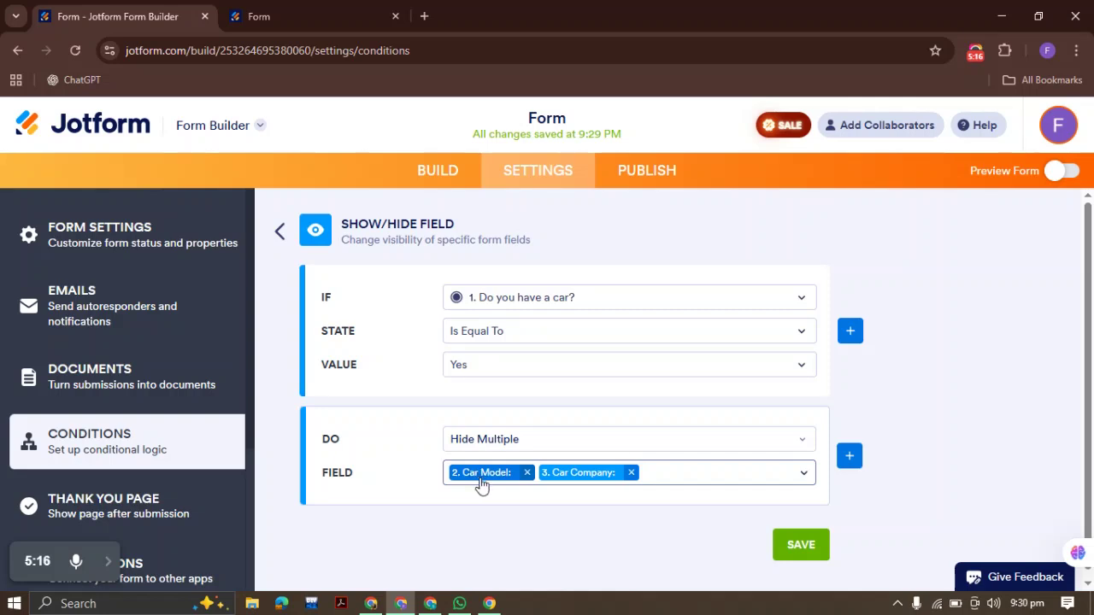
pyautogui.click(595, 364)
pyautogui.click(519, 413)
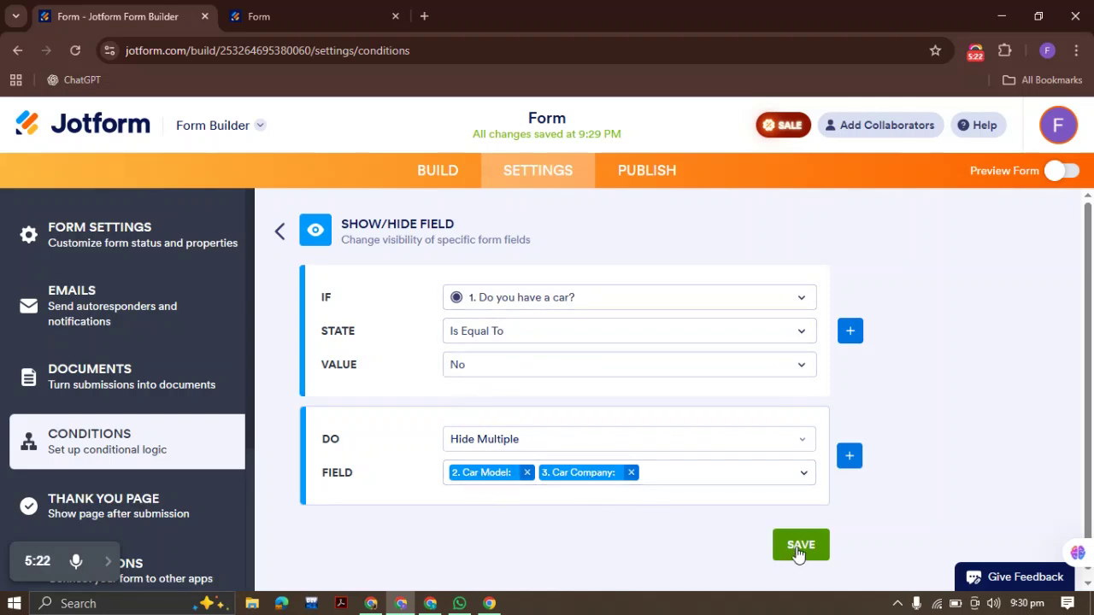
pyautogui.click(798, 550)
# Step: Reload the live form and test the Yes and No answers to the car question against the Car Model and Car Company fields
pyautogui.click(309, 8)
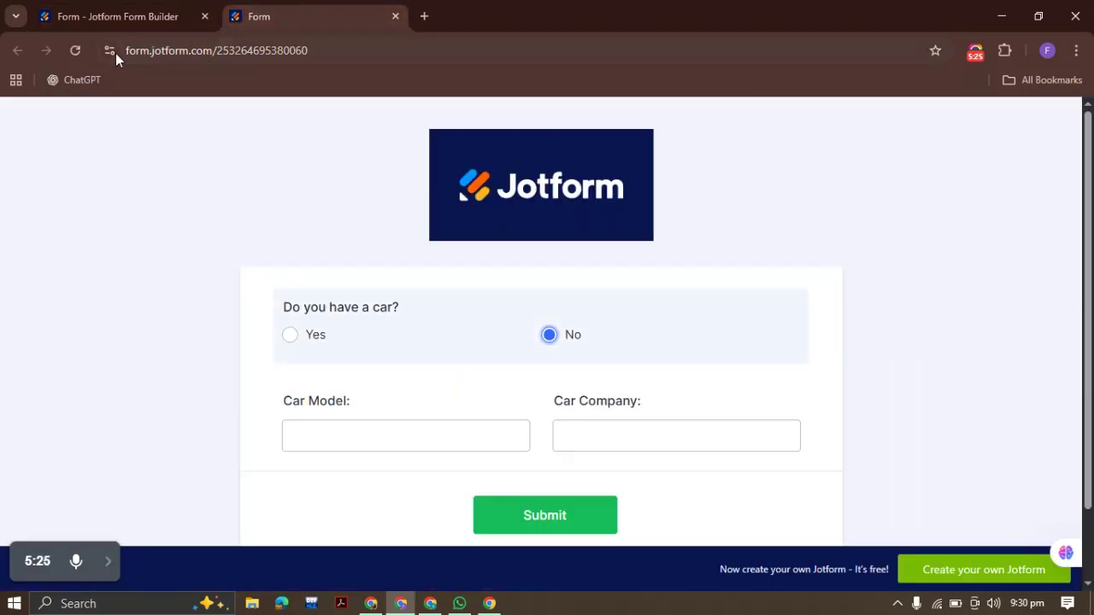
pyautogui.click(74, 50)
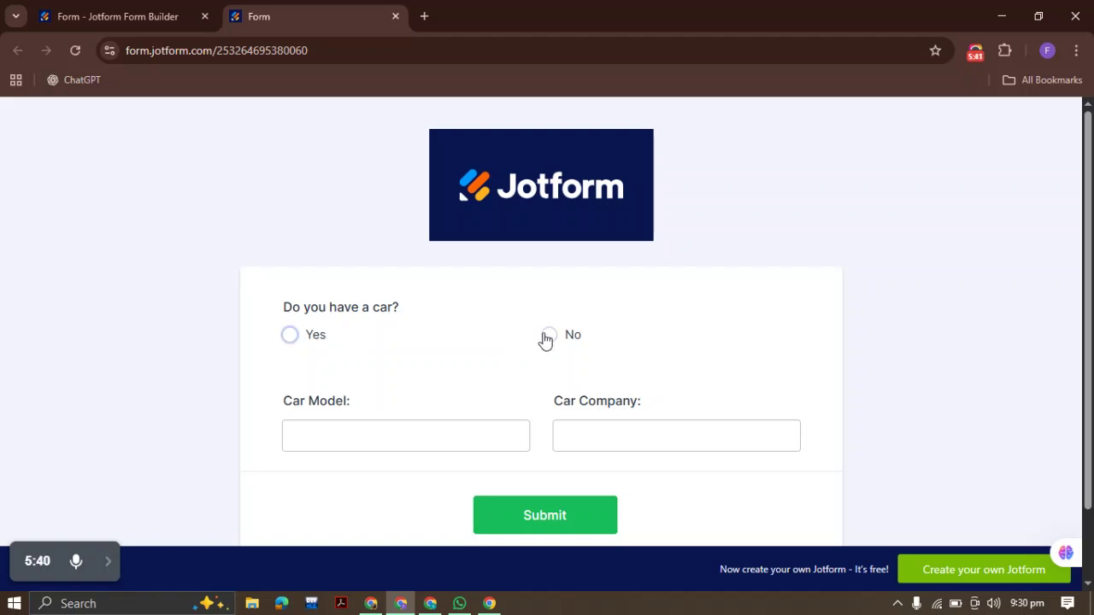
pyautogui.click(617, 439)
pyautogui.click(478, 429)
pyautogui.click(557, 424)
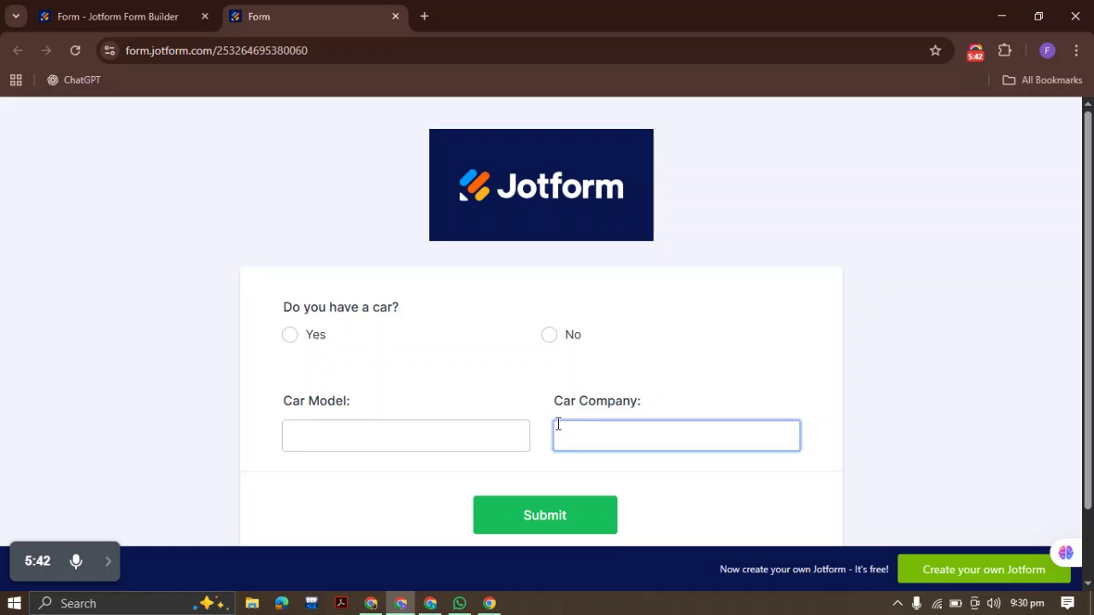
pyautogui.click(290, 335)
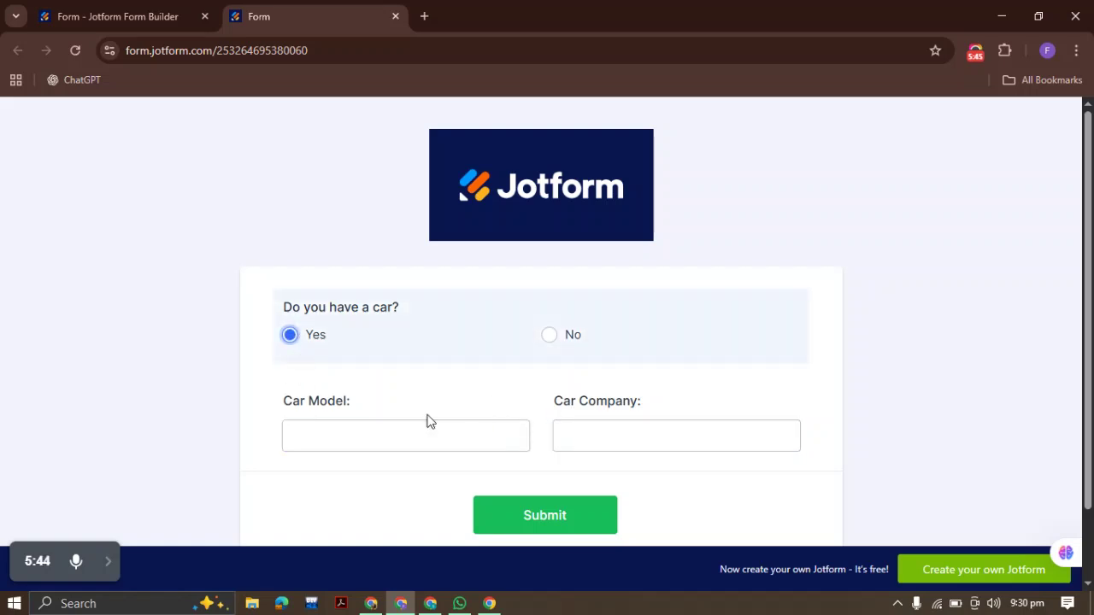
pyautogui.click(553, 338)
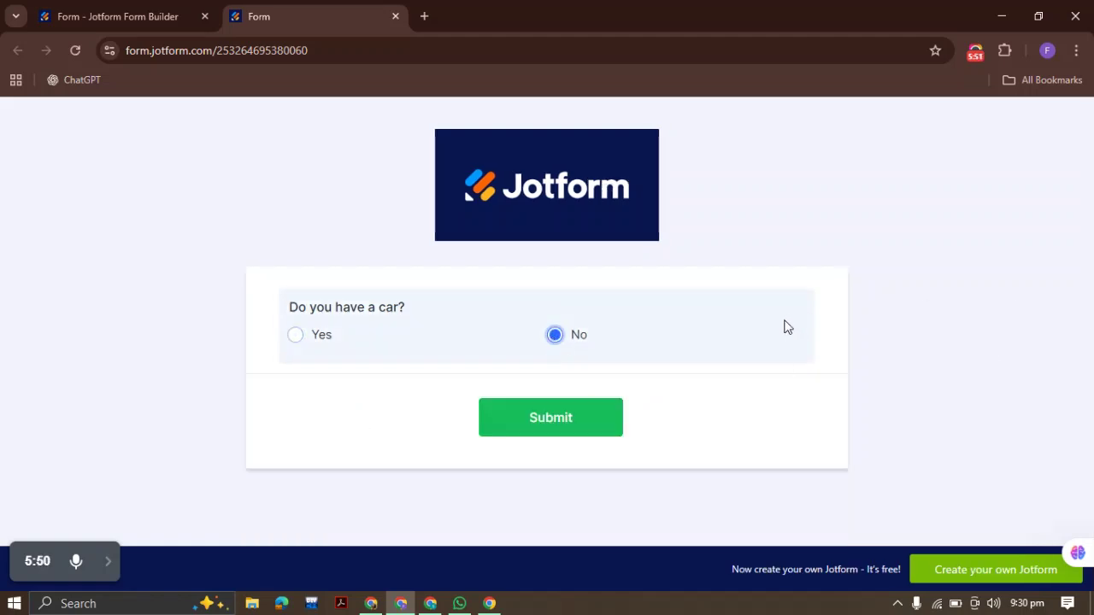
pyautogui.click(306, 338)
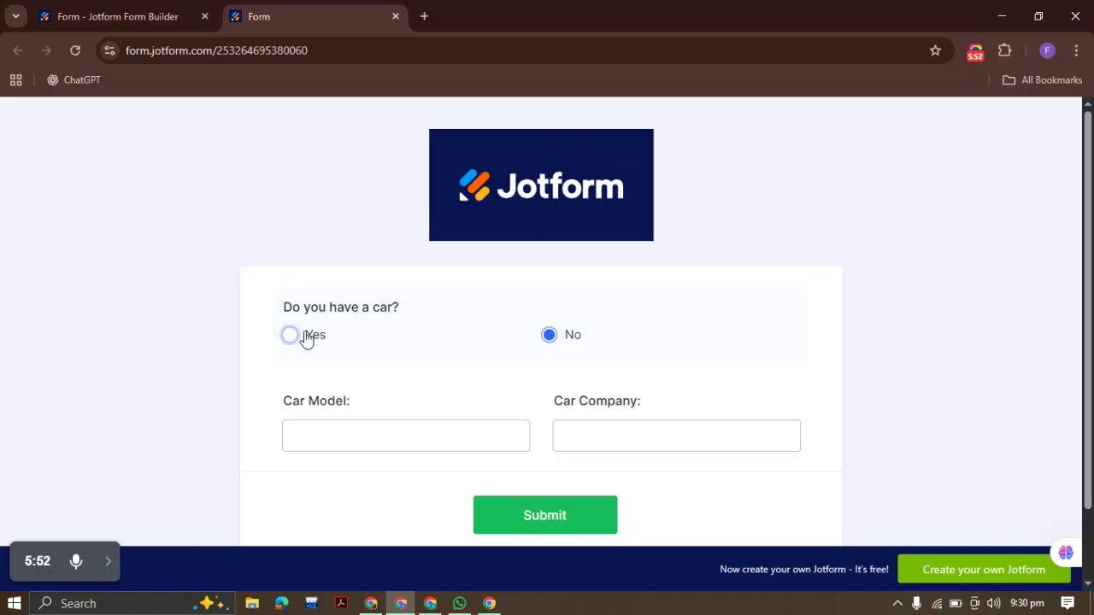
# Step: Edit the saved condition in the form builder to Show Multiple when the car question's value is Yes, and save it
pyautogui.click(92, 15)
pyautogui.click(794, 357)
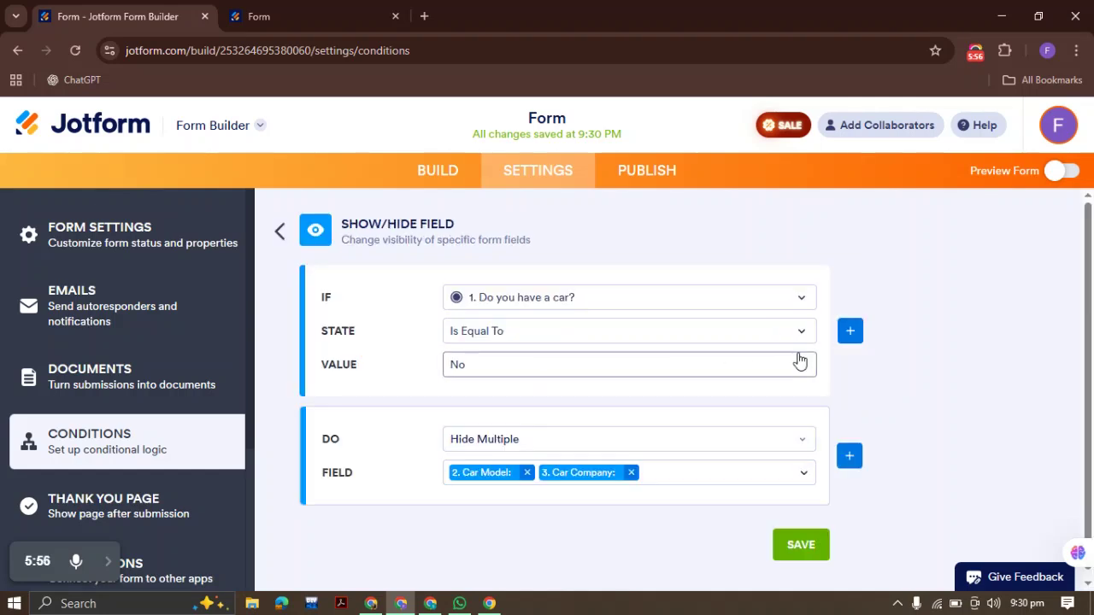
pyautogui.click(502, 439)
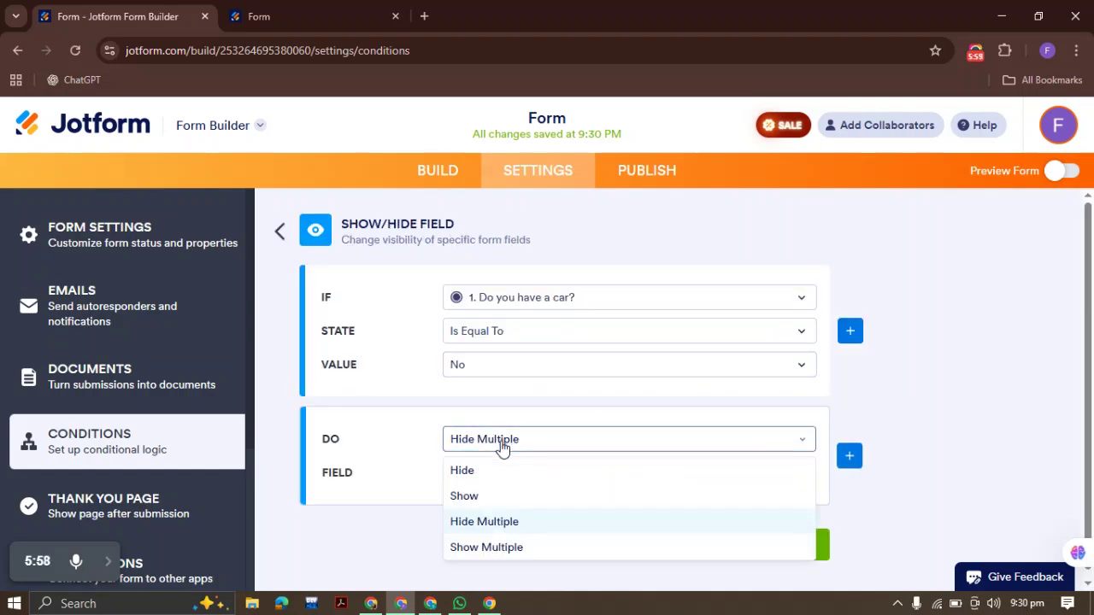
pyautogui.click(489, 548)
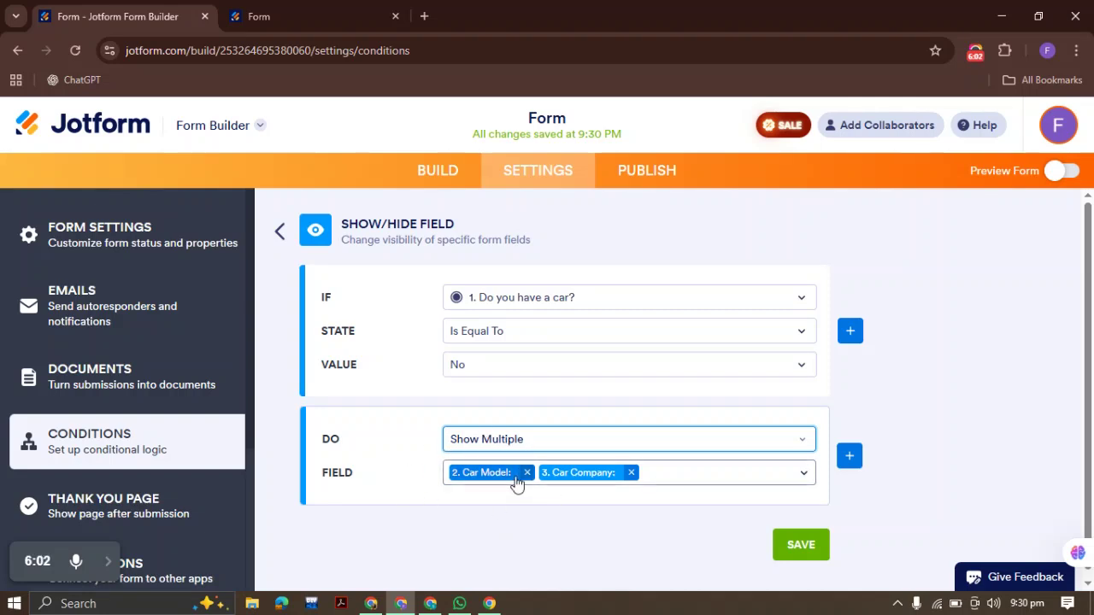
pyautogui.click(464, 368)
pyautogui.click(468, 386)
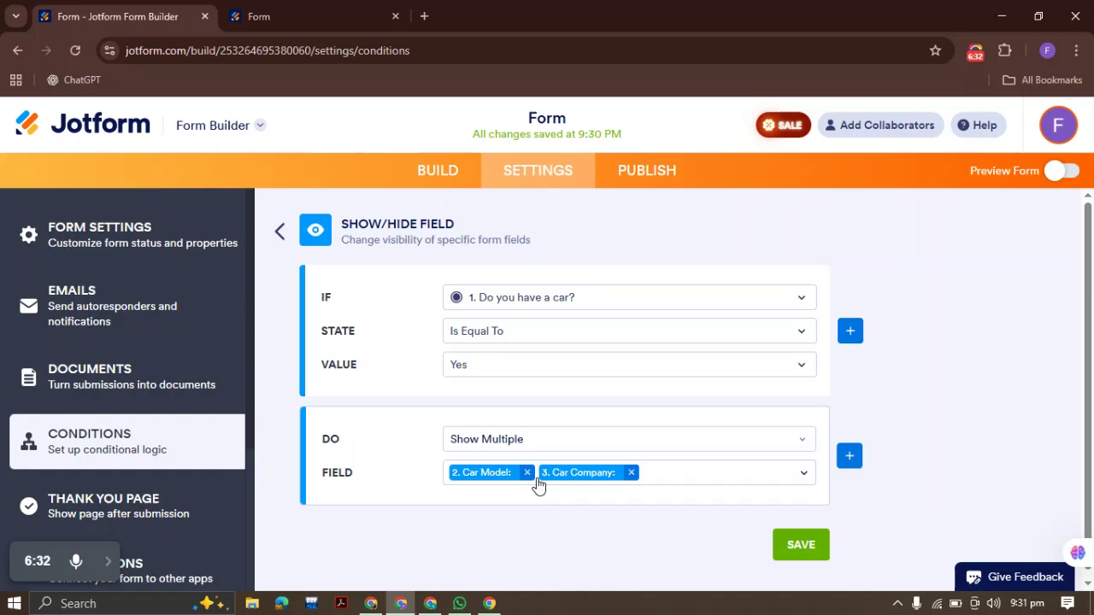
pyautogui.click(794, 554)
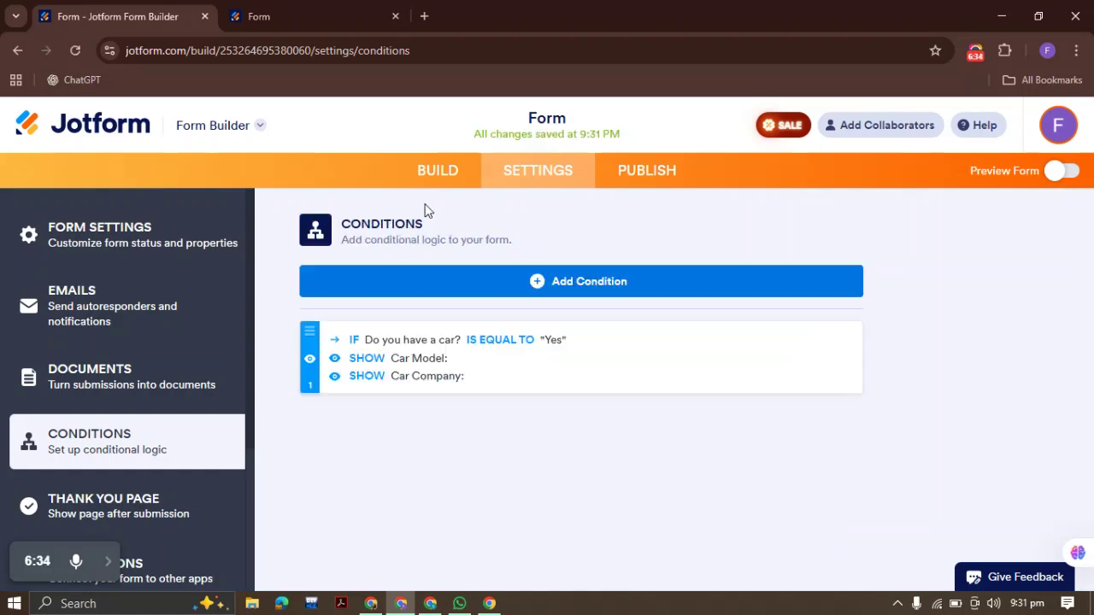
# Step: Reload the live form, test the Yes answer to the car question, and return to the form builder
pyautogui.click(323, 10)
pyautogui.click(76, 51)
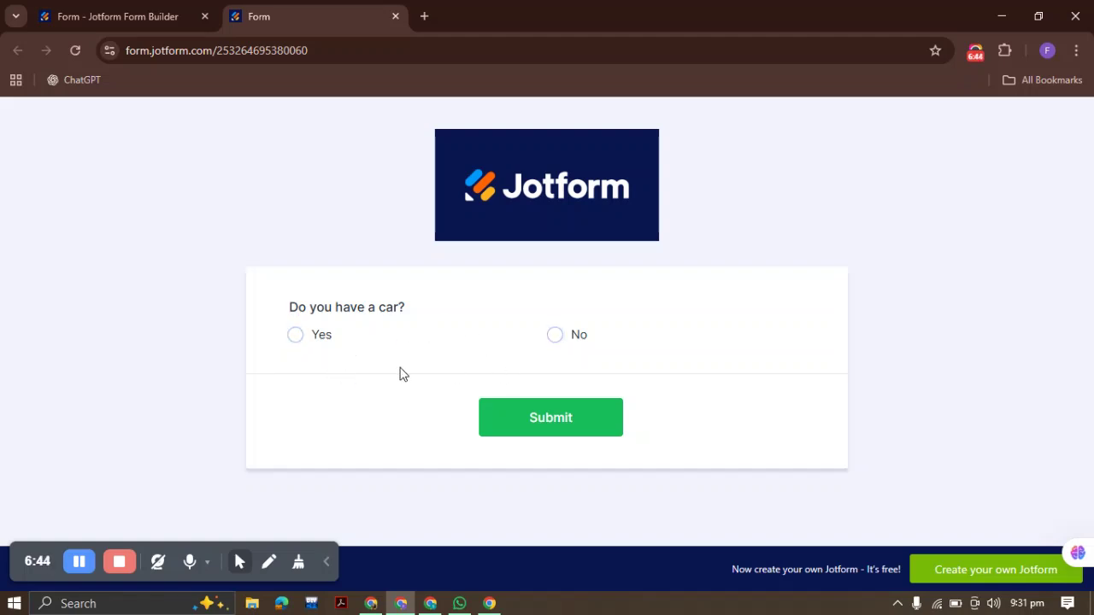
pyautogui.click(294, 337)
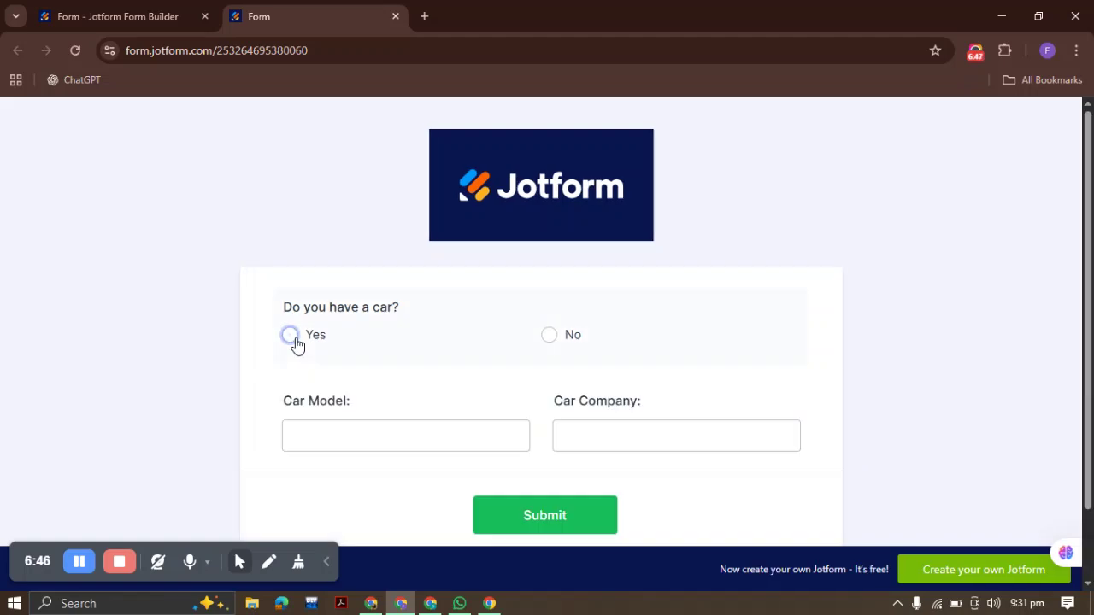
pyautogui.click(737, 421)
pyautogui.click(471, 388)
pyautogui.click(141, 16)
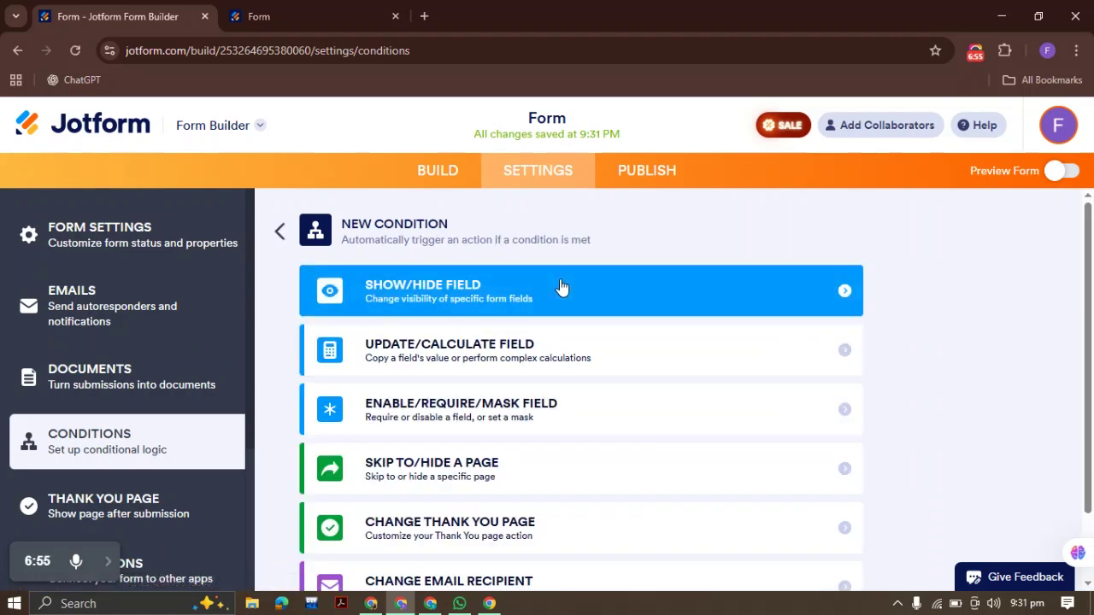
pyautogui.click(441, 181)
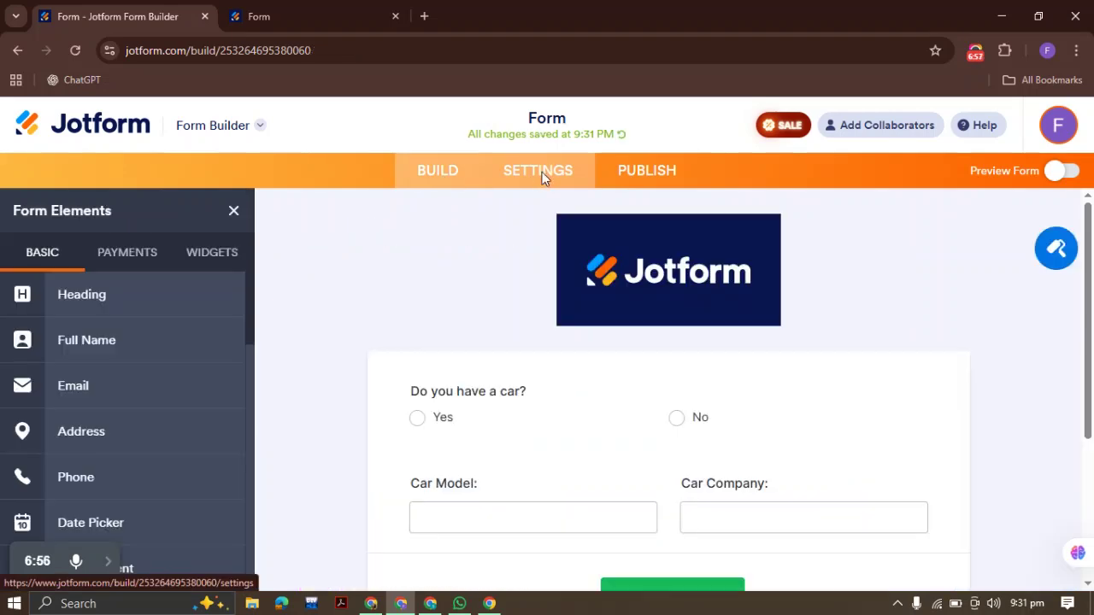
pyautogui.click(541, 176)
pyautogui.click(129, 432)
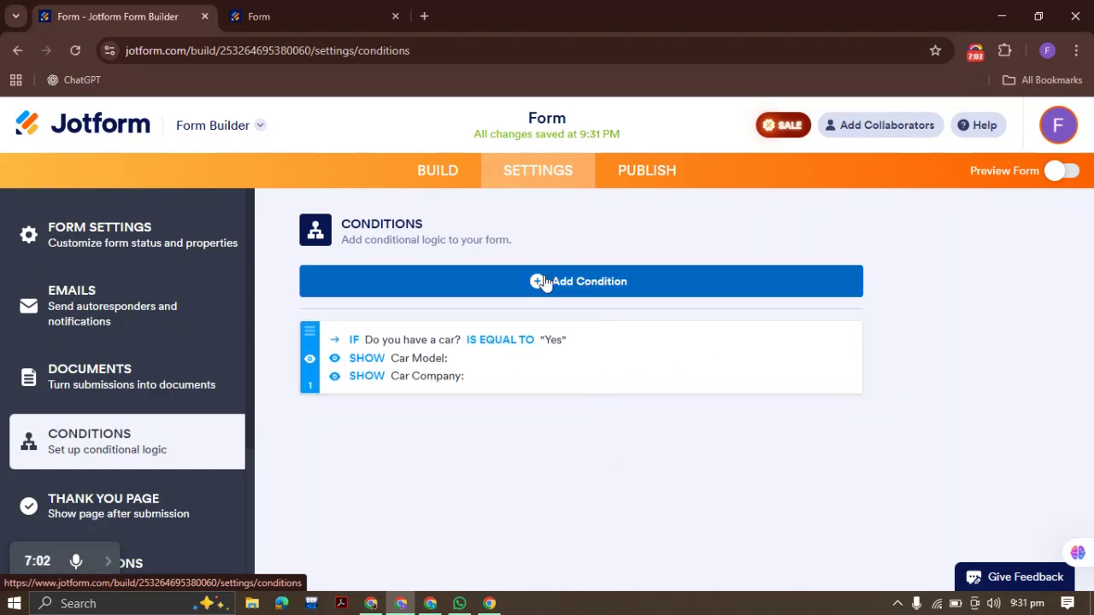
pyautogui.click(602, 289)
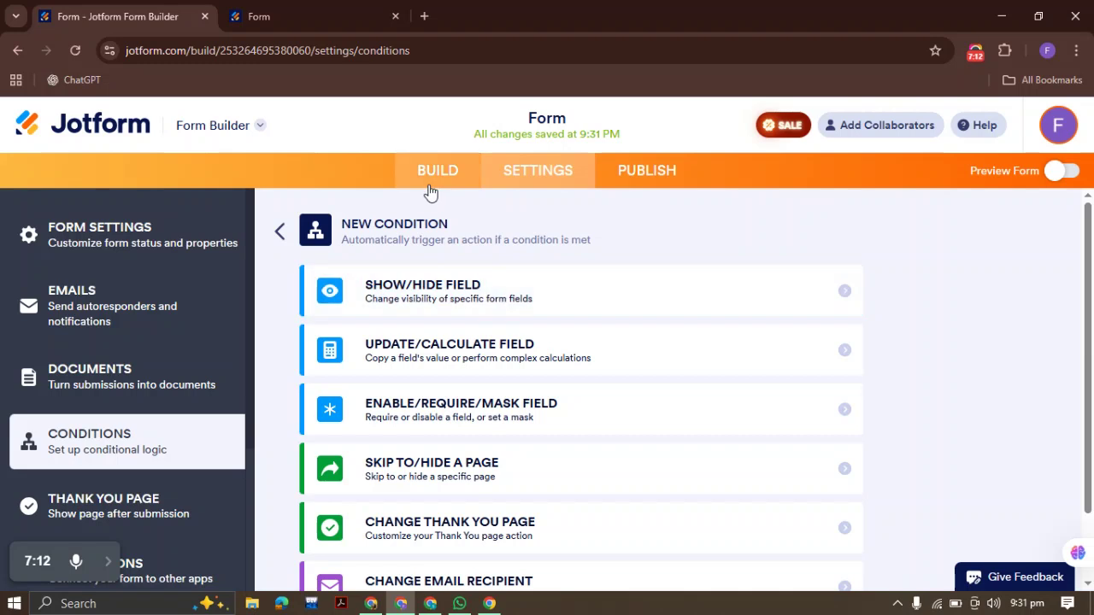
pyautogui.click(482, 297)
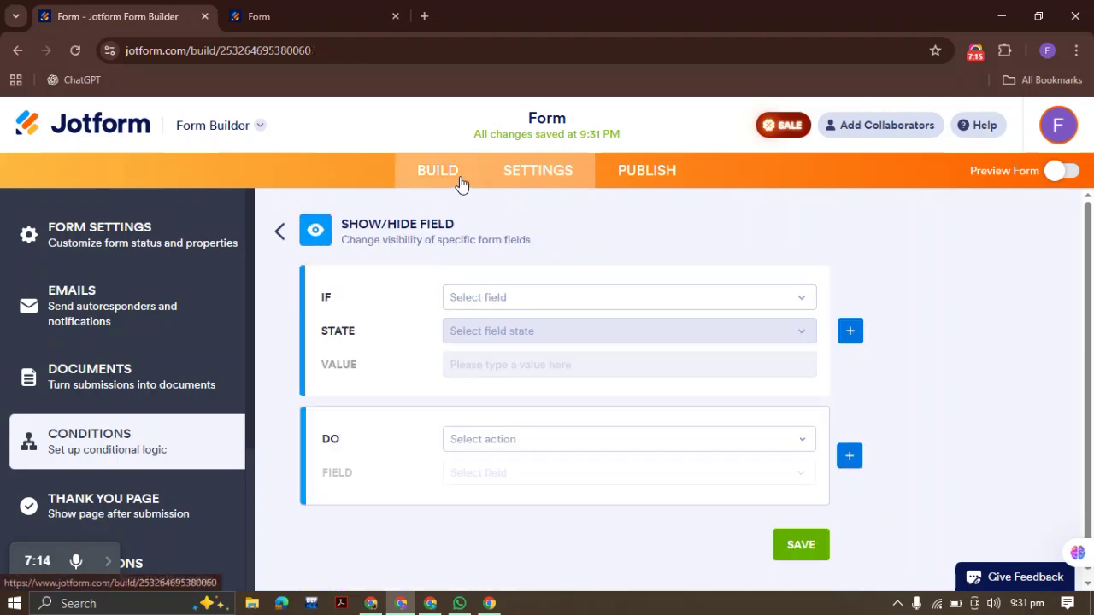
pyautogui.click(459, 181)
pyautogui.click(537, 175)
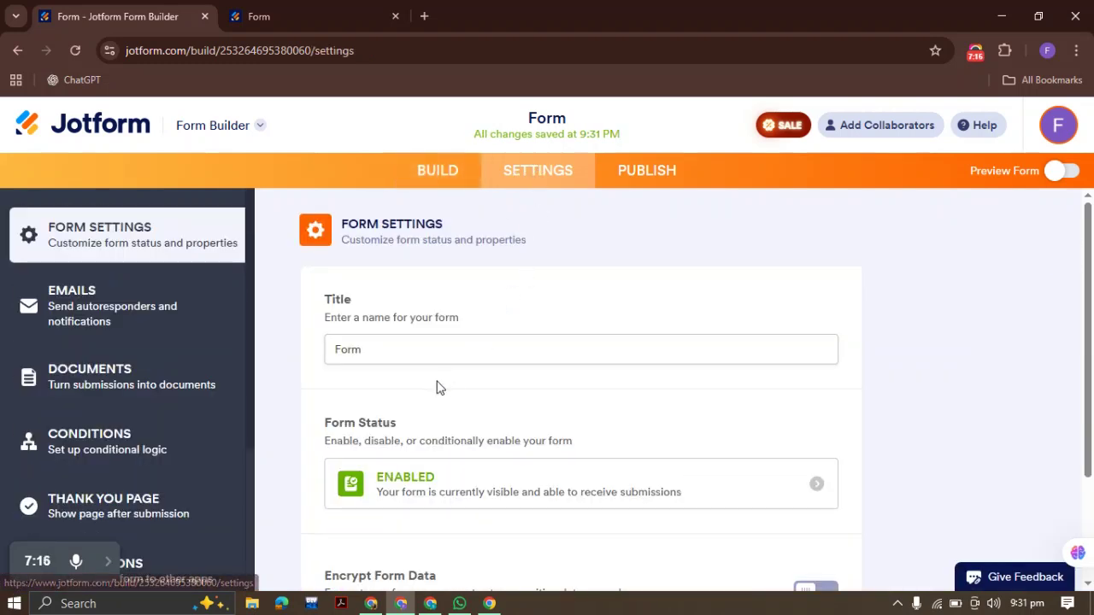
pyautogui.click(127, 384)
pyautogui.click(144, 449)
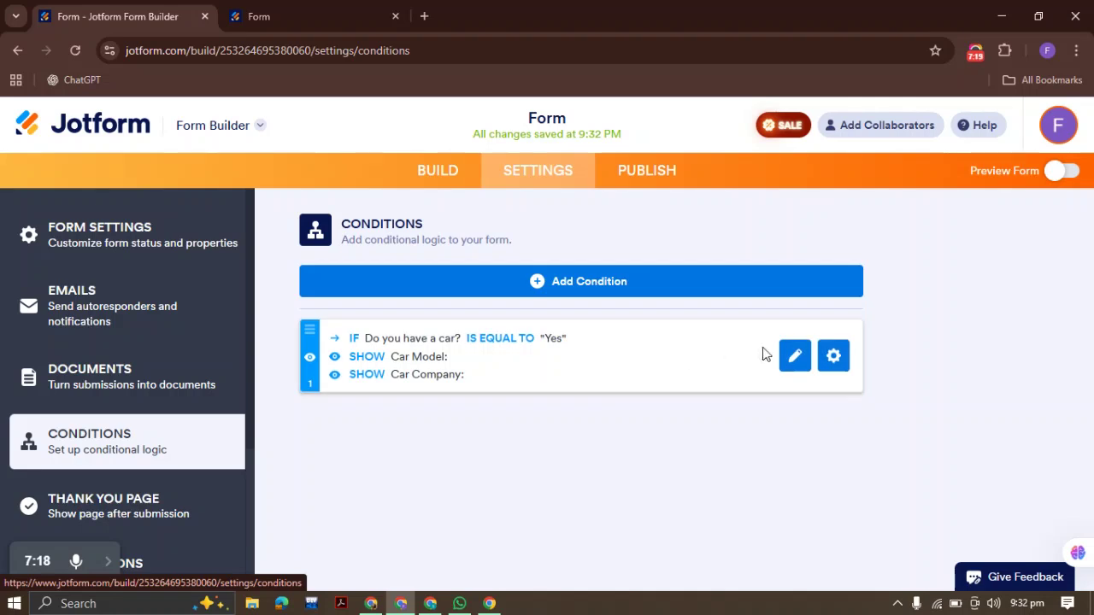
# Step: Open the saved condition for editing and set the car question's state to Is Not Equal To with the value No
pyautogui.click(793, 355)
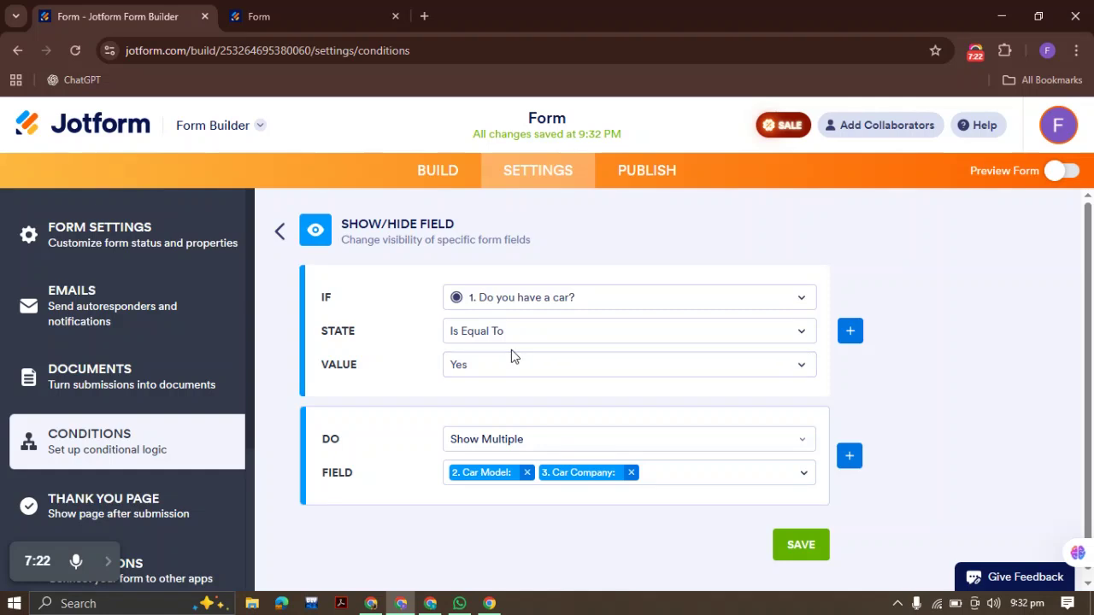
pyautogui.click(485, 339)
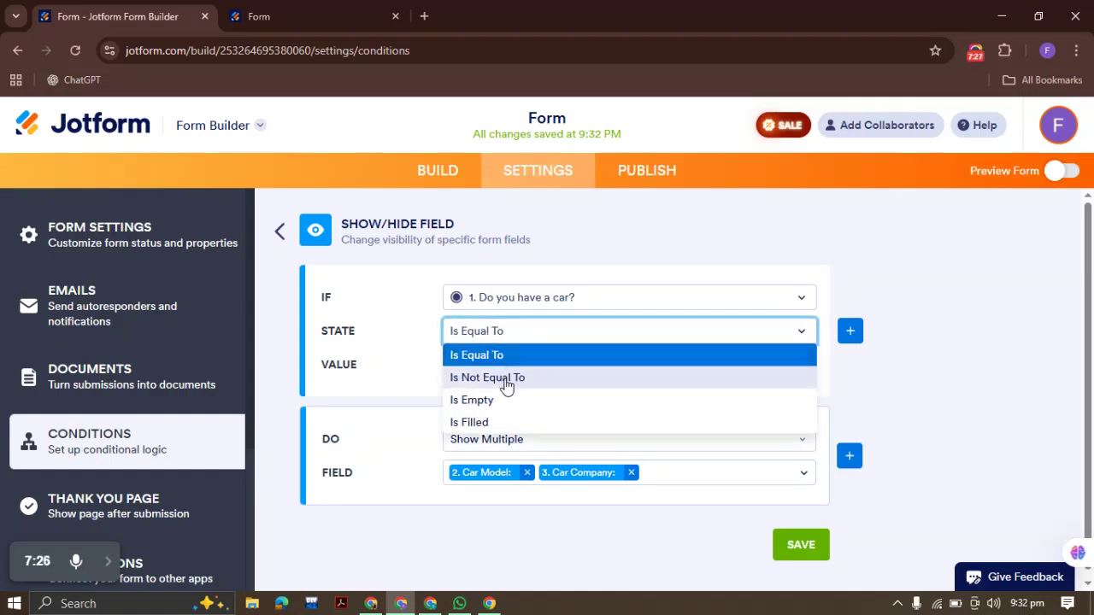
pyautogui.click(506, 380)
pyautogui.click(513, 371)
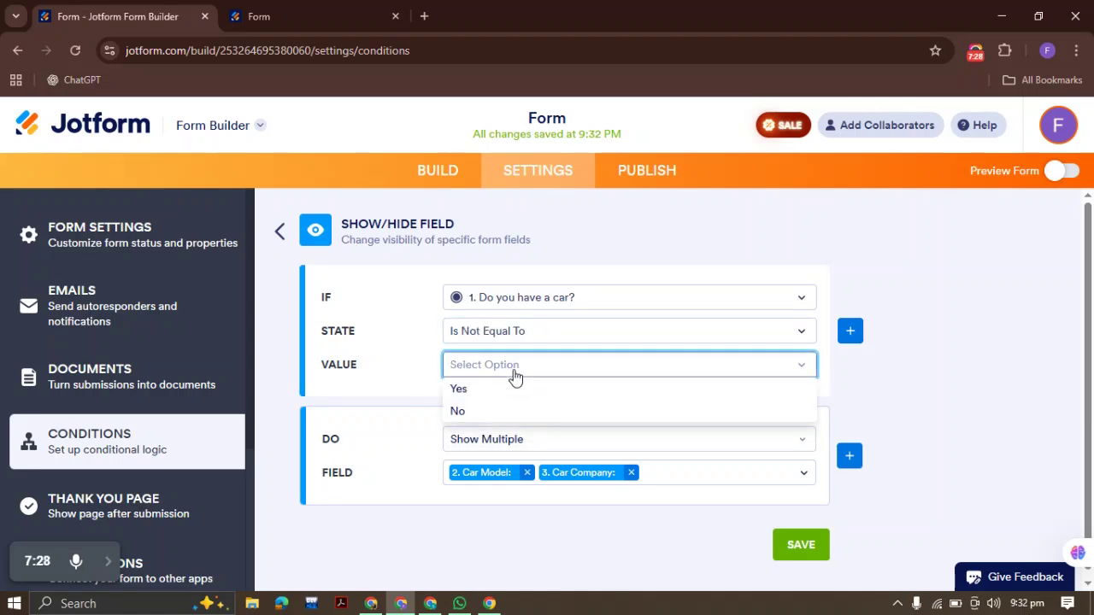
pyautogui.click(462, 411)
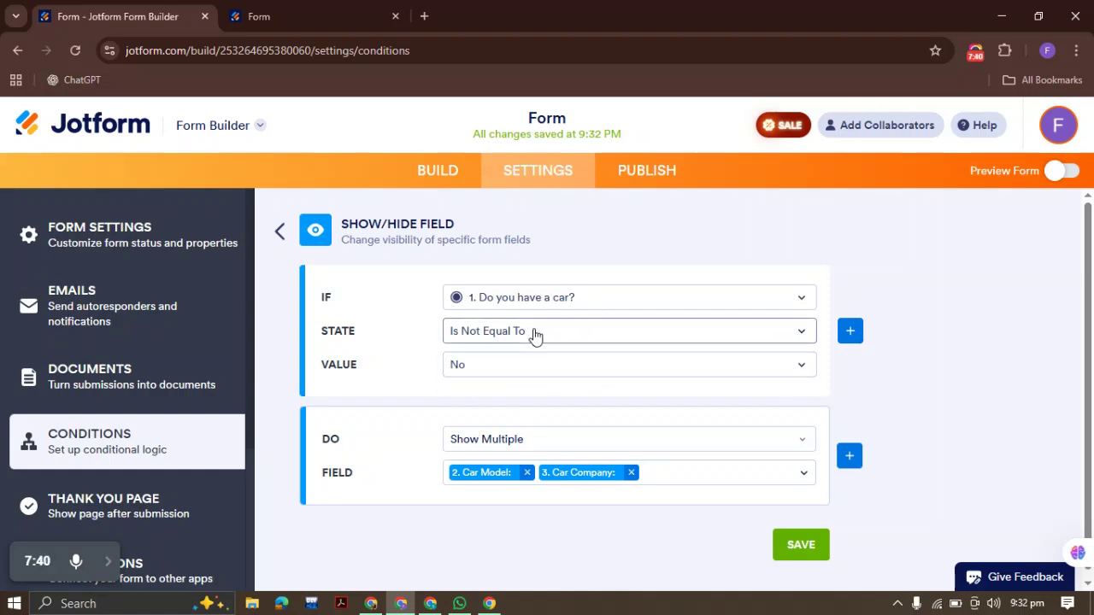
# Step: Set the condition's state back to Is Equal To with the value Yes for the car question
pyautogui.click(537, 334)
pyautogui.click(505, 357)
pyautogui.click(491, 367)
pyautogui.click(489, 388)
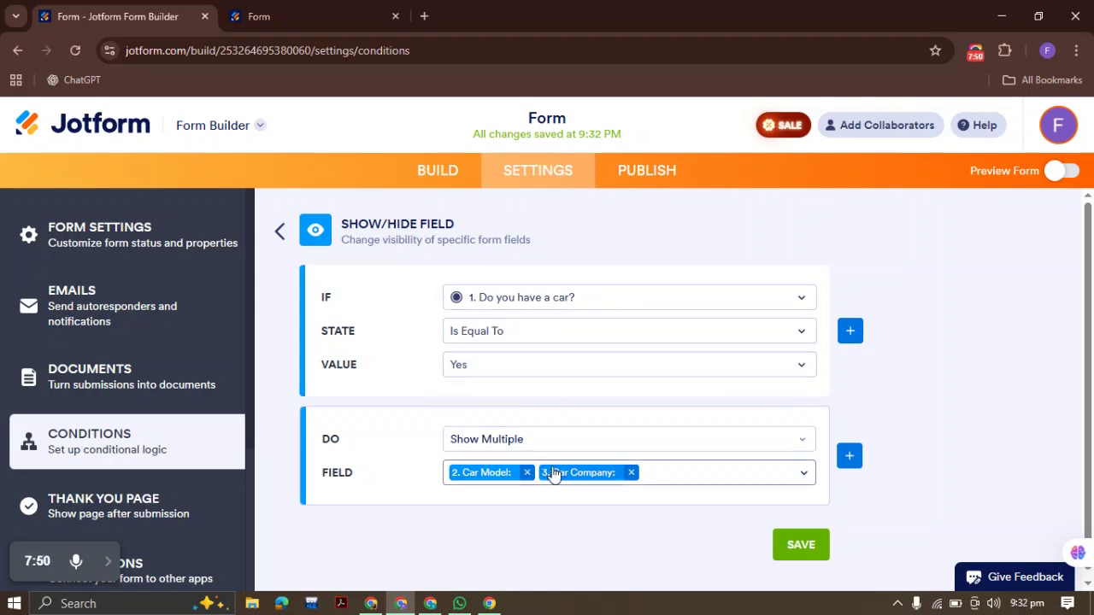
# Step: Switch the condition's state to Is Not Equal To again and choose No as the value
pyautogui.click(530, 335)
pyautogui.click(513, 377)
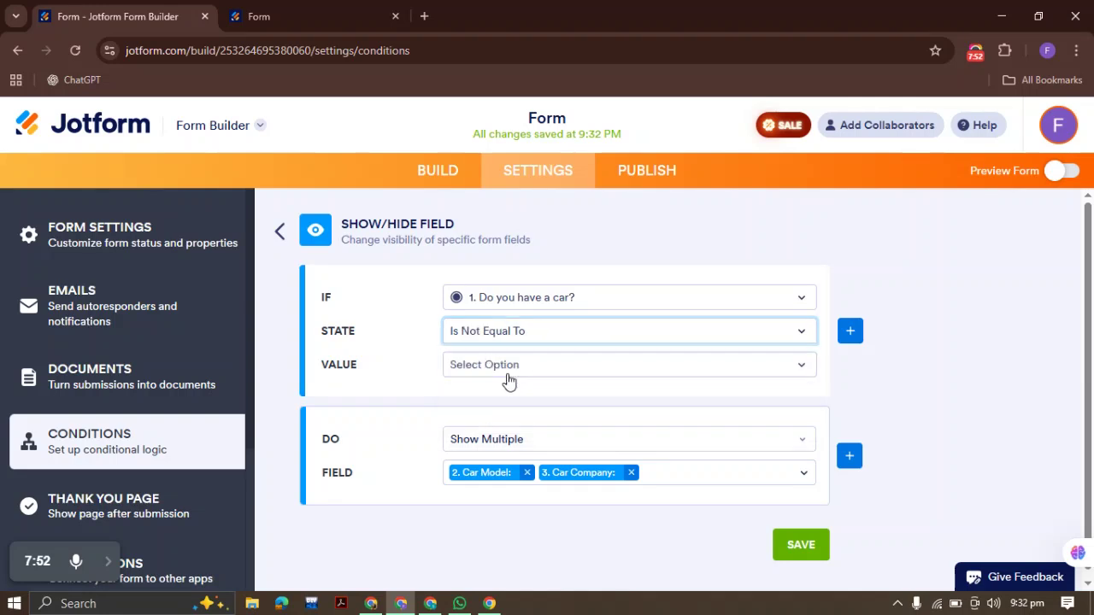
pyautogui.click(501, 373)
pyautogui.click(494, 411)
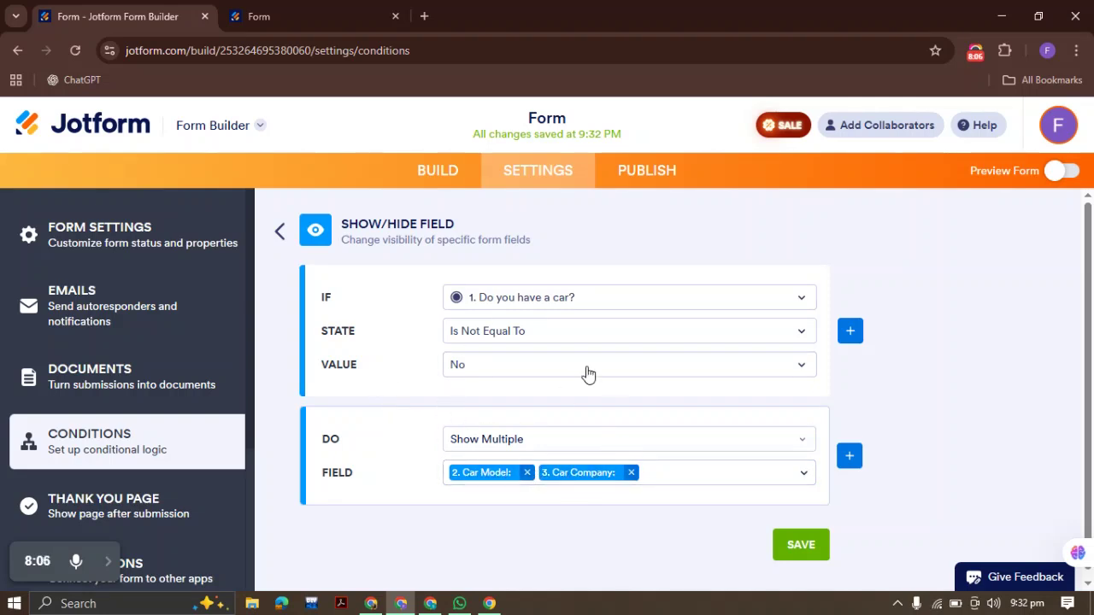
# Step: Change the condition's state to Is Empty and its action to Hide Multiple for the two car fields, and save it
pyautogui.click(529, 342)
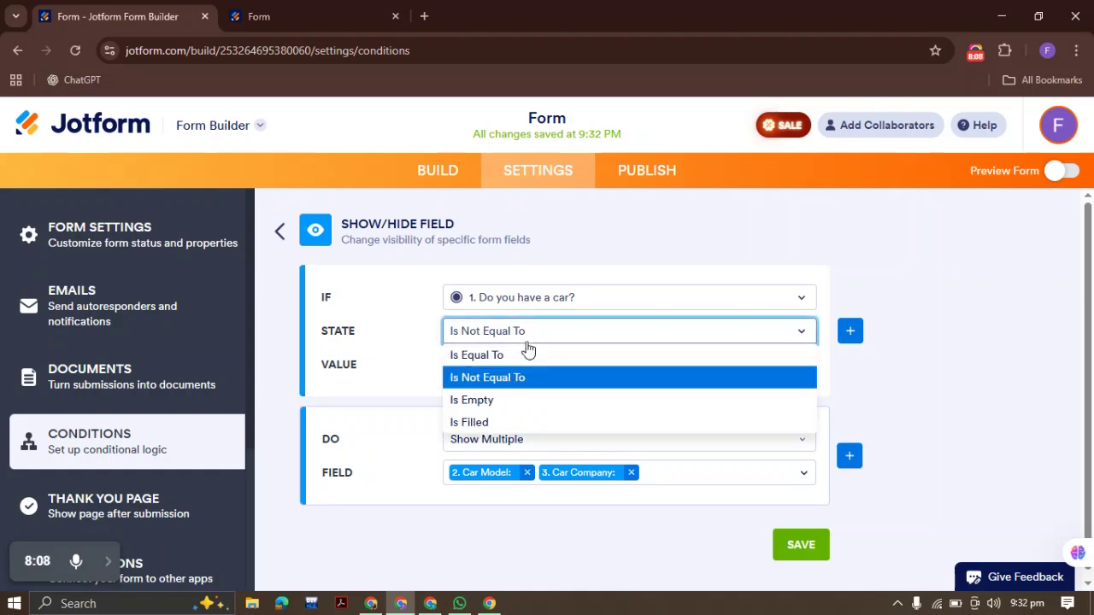
pyautogui.click(475, 400)
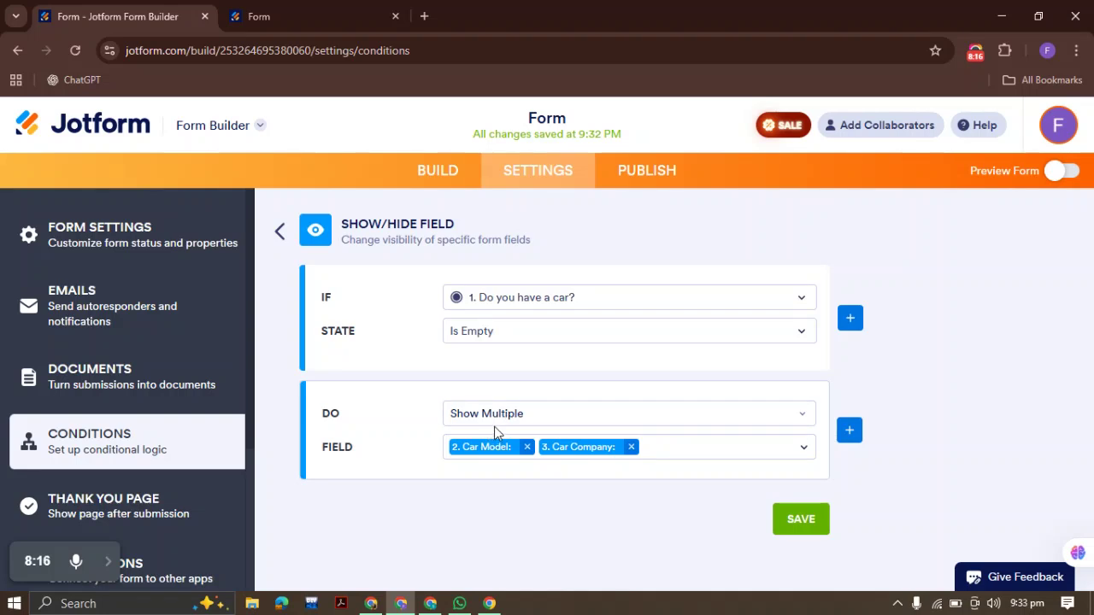
pyautogui.click(549, 419)
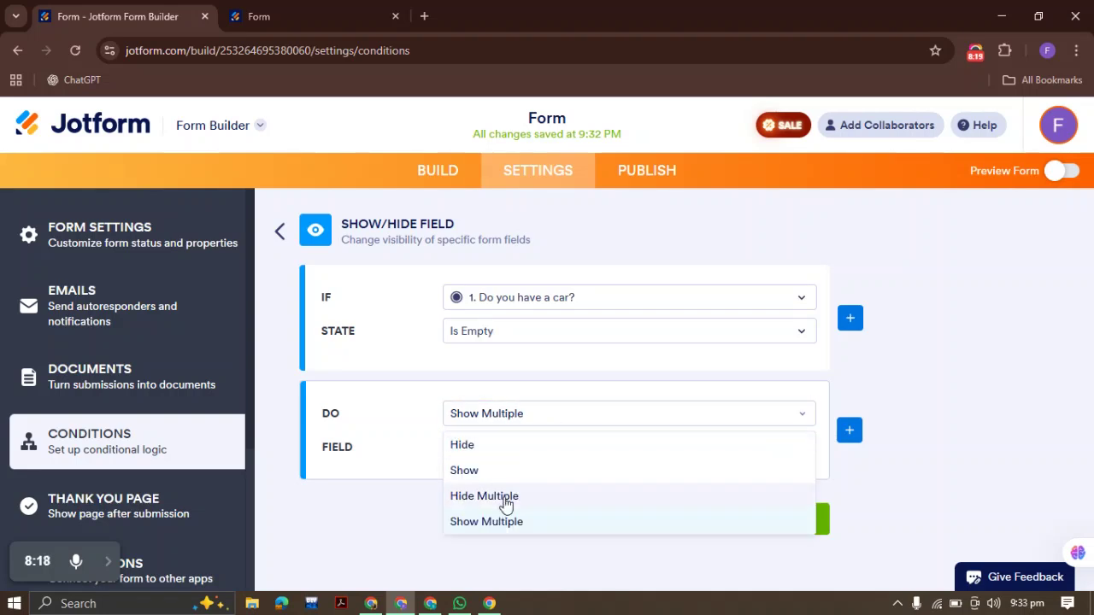
pyautogui.click(509, 494)
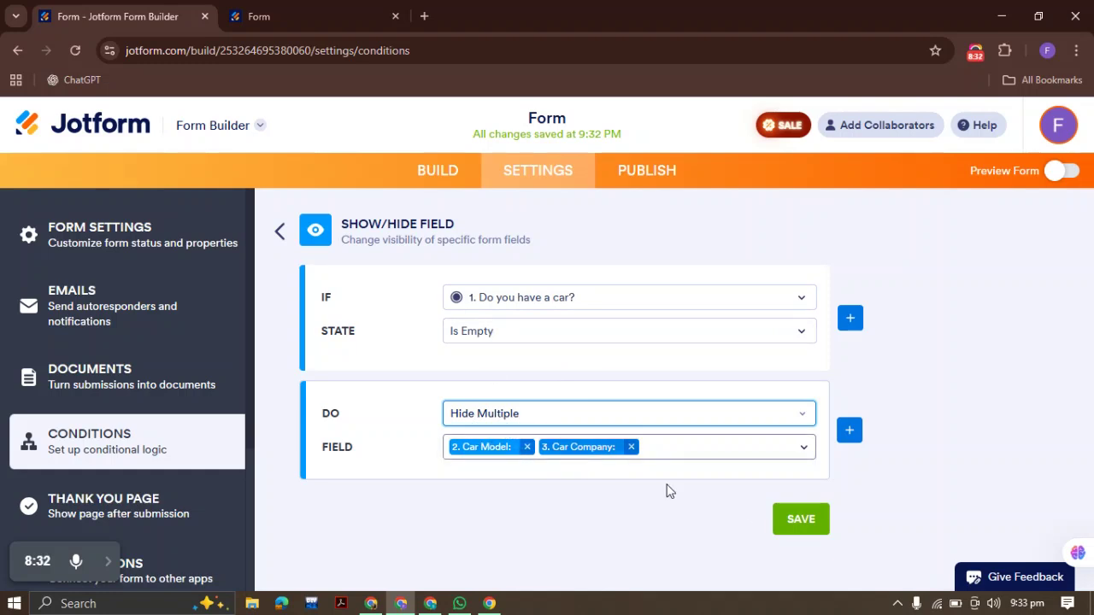
pyautogui.click(797, 528)
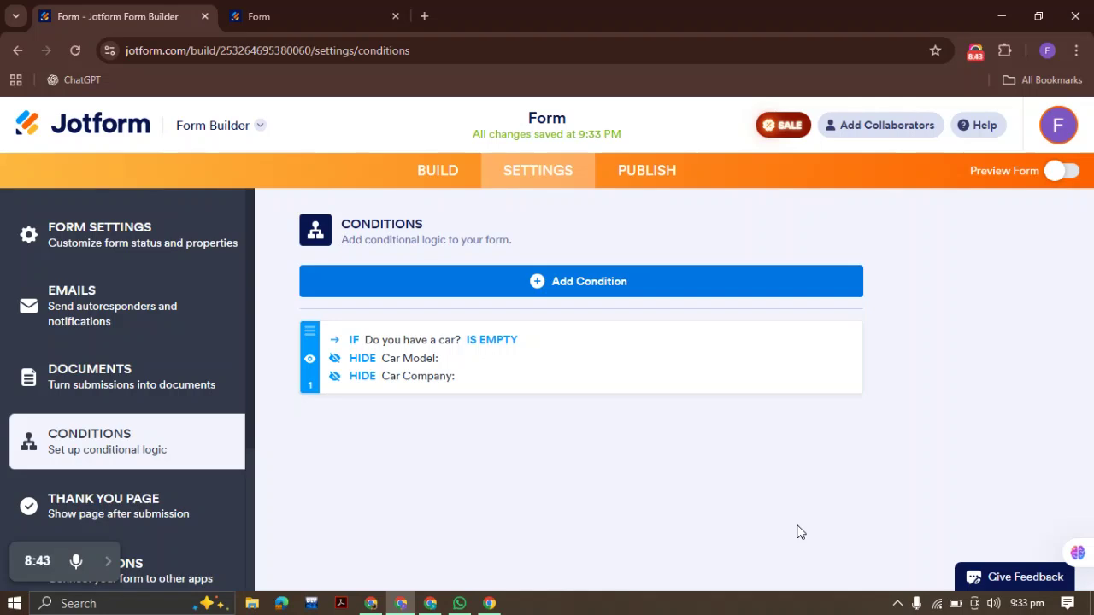
# Step: Reload the live form and test the unanswered state plus the Yes and No answers to the car question
pyautogui.click(319, 7)
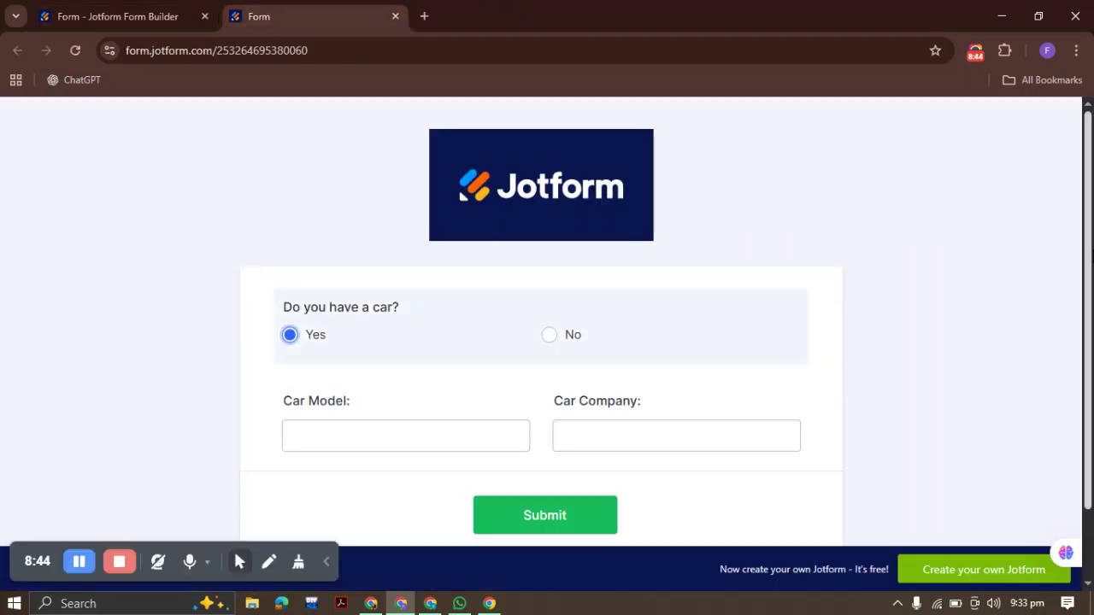
pyautogui.click(69, 49)
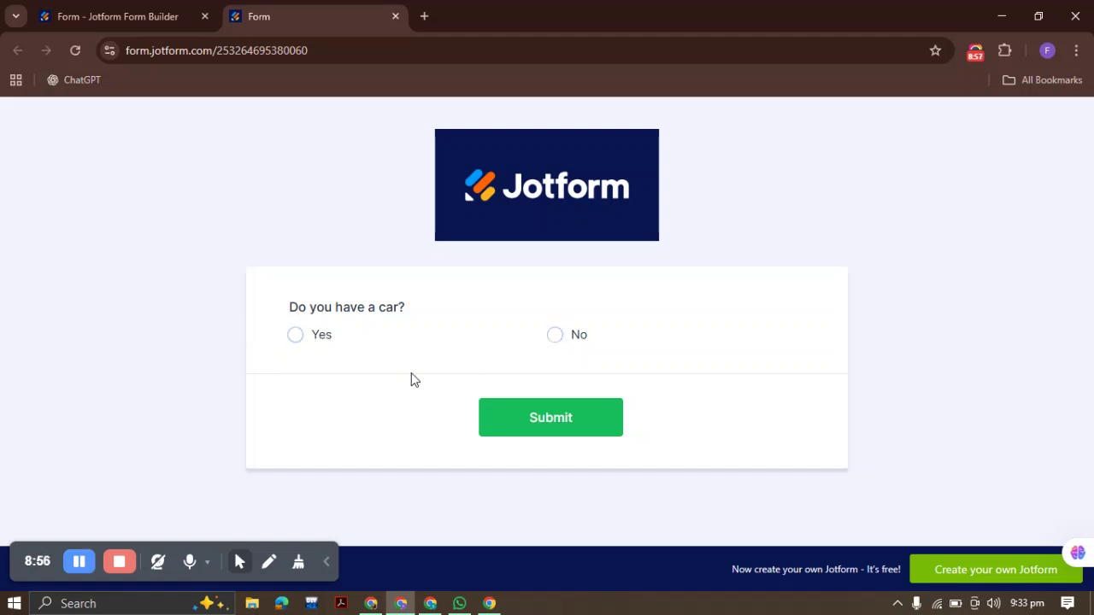
pyautogui.click(296, 336)
pyautogui.click(549, 334)
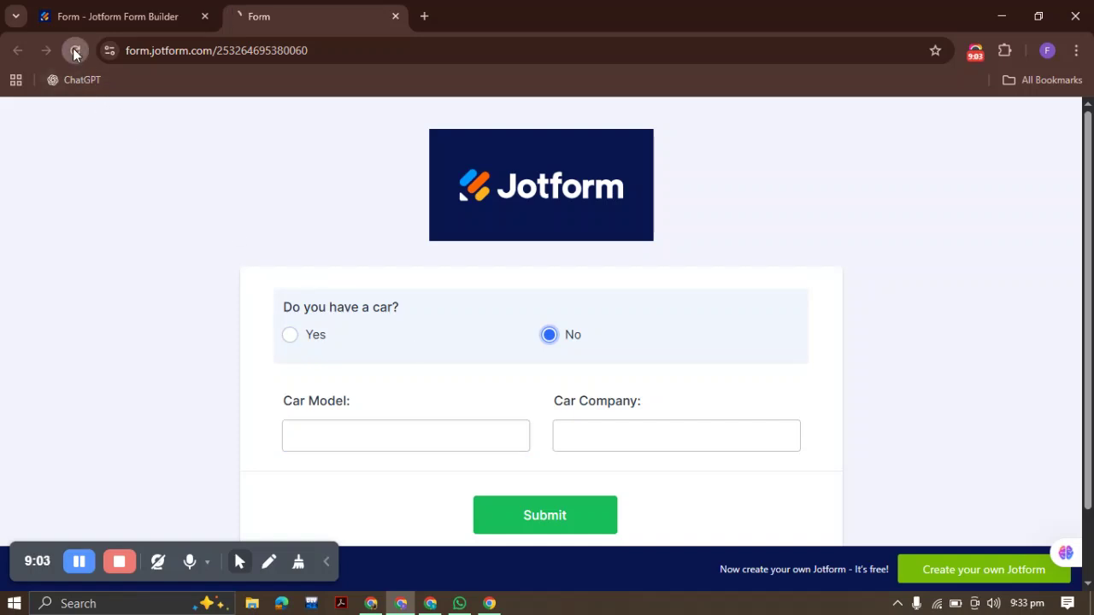
# Step: Reload the live form once more and answer No to the car question
pyautogui.click(75, 51)
pyautogui.click(557, 340)
# Step: Reopen the car condition in the form builder and set its state to Is Filled and its action to Show Multiple
pyautogui.click(128, 12)
pyautogui.moveTo(711, 356)
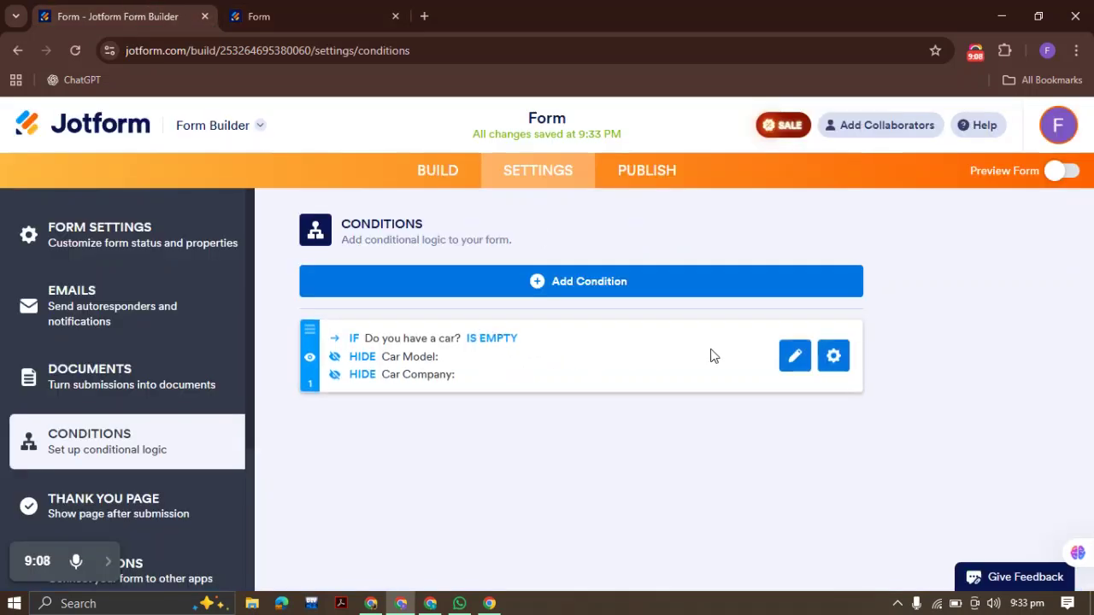
pyautogui.click(794, 358)
pyautogui.click(564, 342)
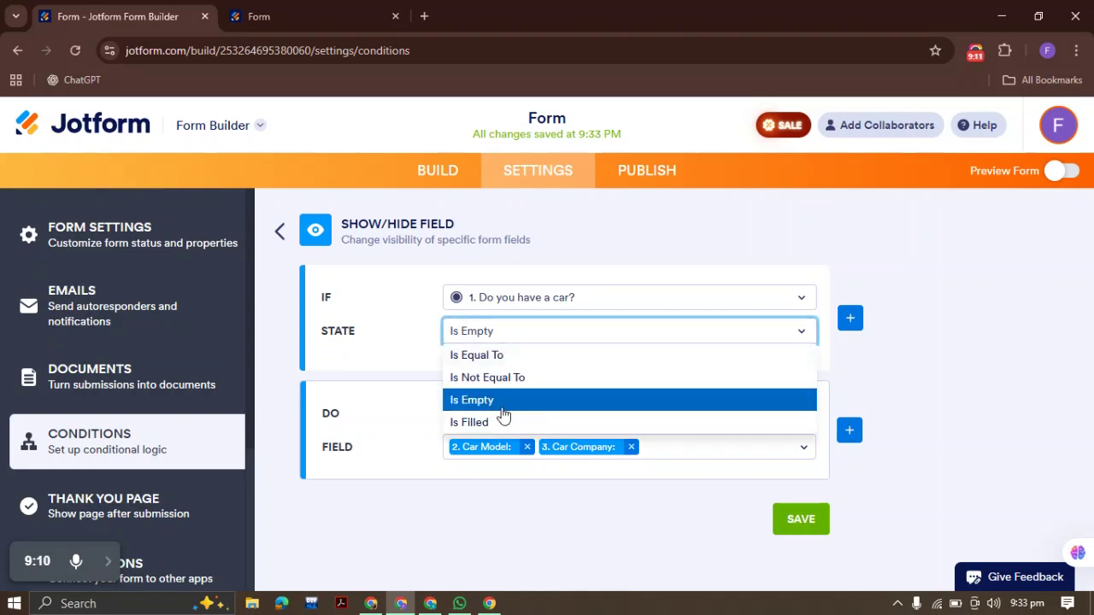
pyautogui.click(475, 422)
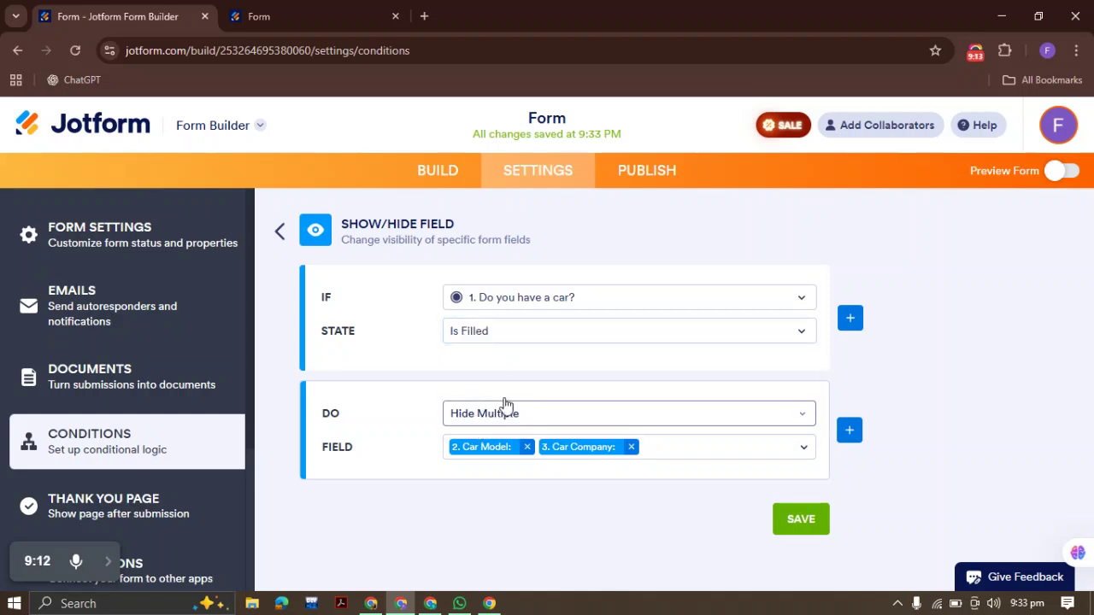
pyautogui.click(483, 418)
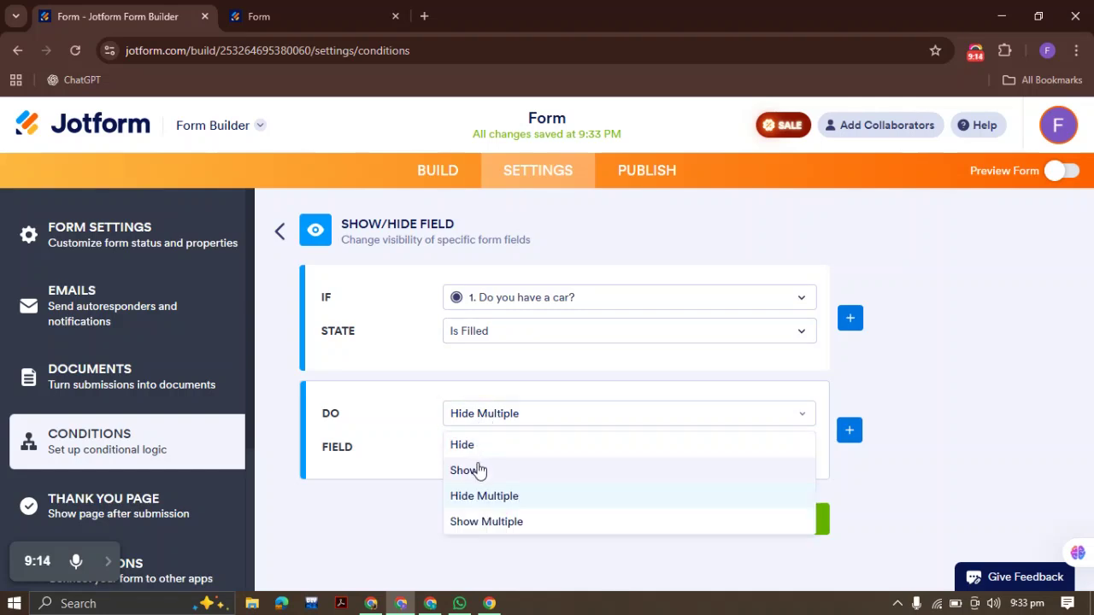
pyautogui.click(488, 520)
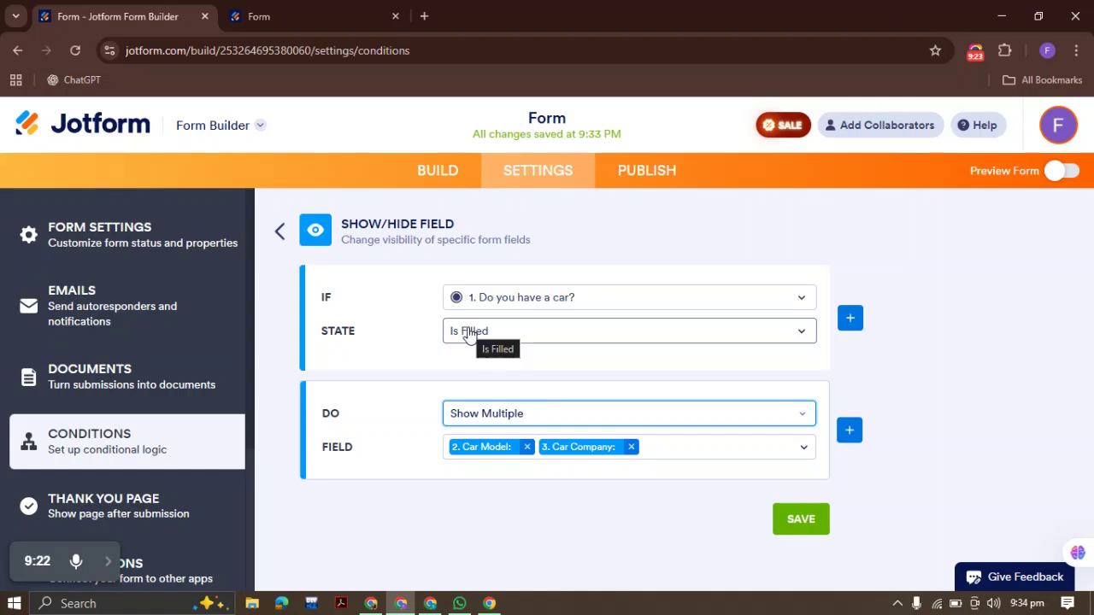
# Step: Switch the condition's action back to Hide Multiple for the Car Model and Car Company fields and save it
pyautogui.click(501, 419)
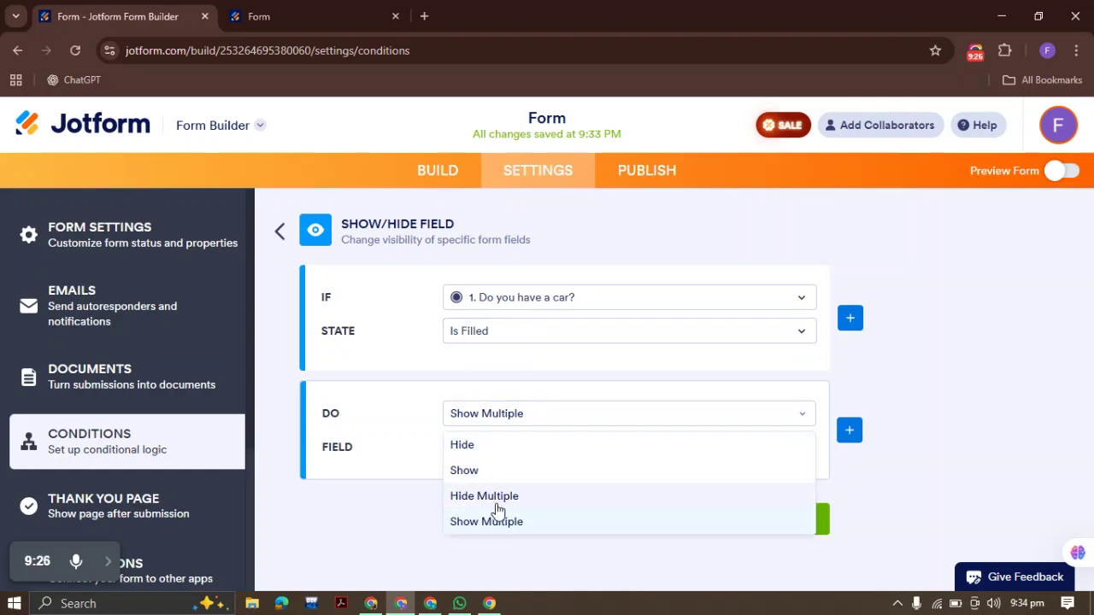
pyautogui.click(497, 498)
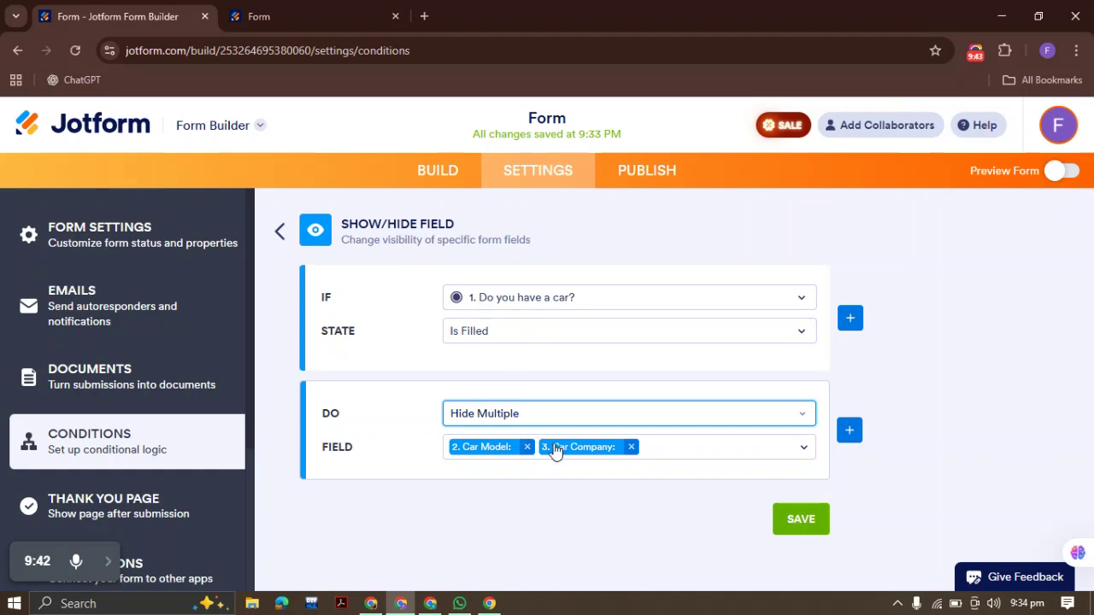
pyautogui.click(810, 520)
# Step: Reload the live form and test the Yes and No answers, including No on a freshly loaded form
pyautogui.click(251, 17)
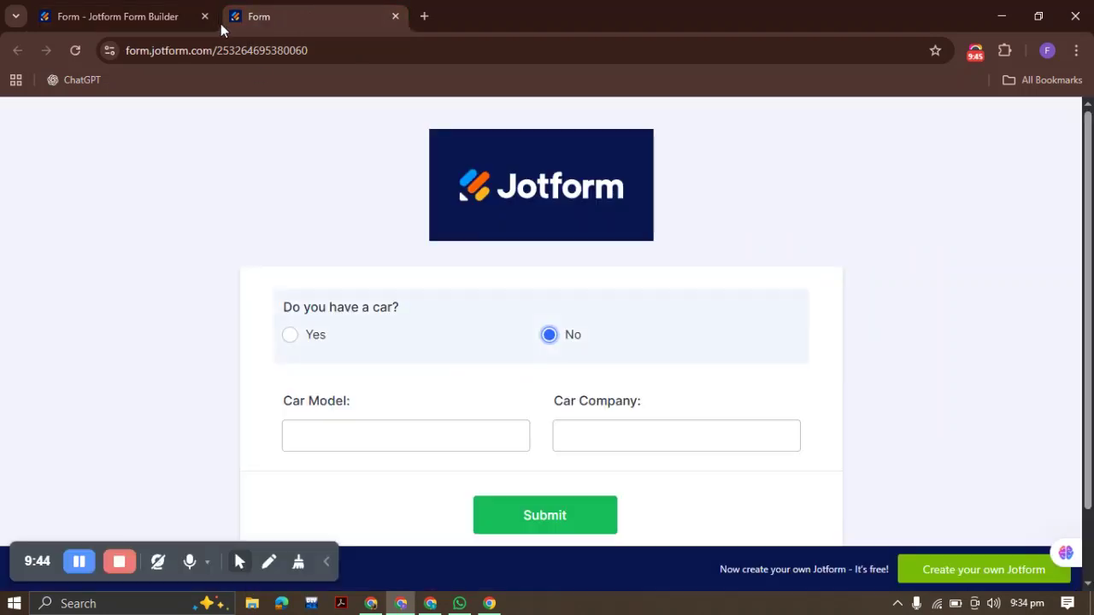
pyautogui.click(75, 51)
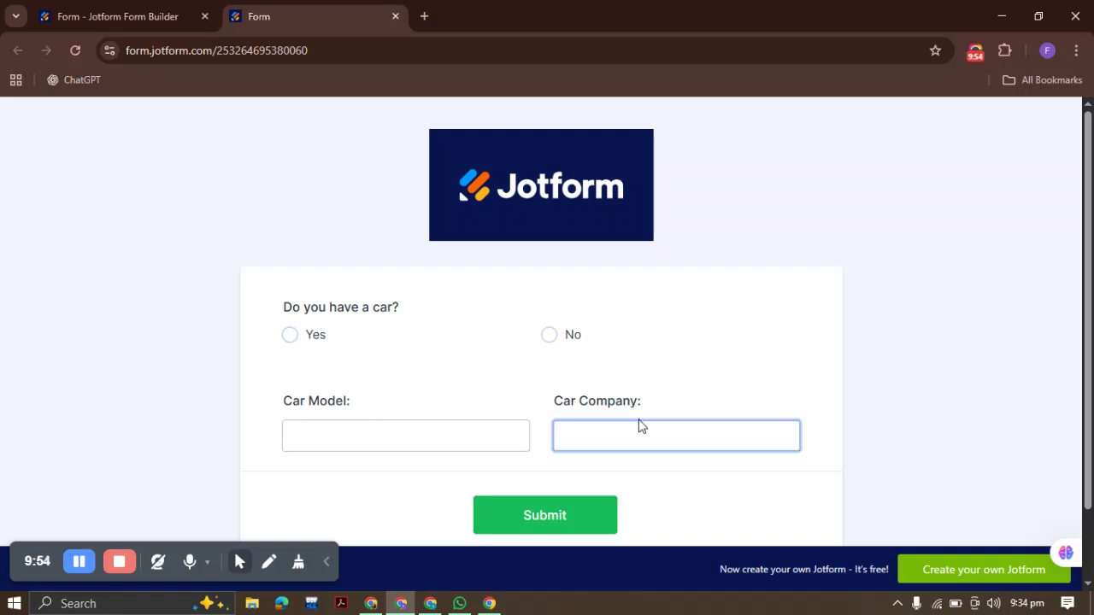
pyautogui.click(304, 337)
pyautogui.click(553, 337)
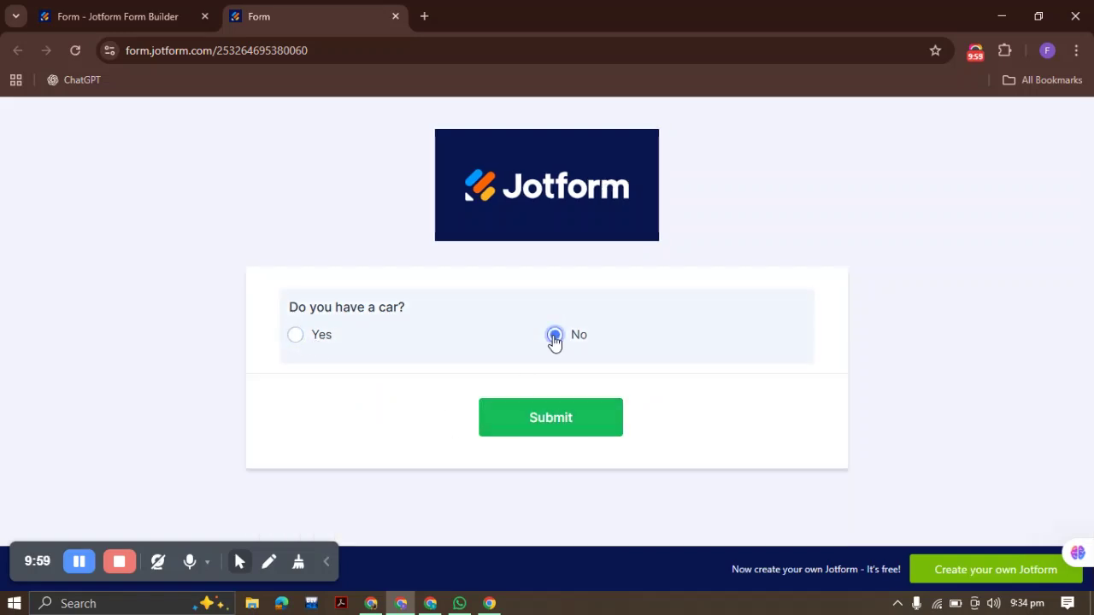
pyautogui.click(76, 50)
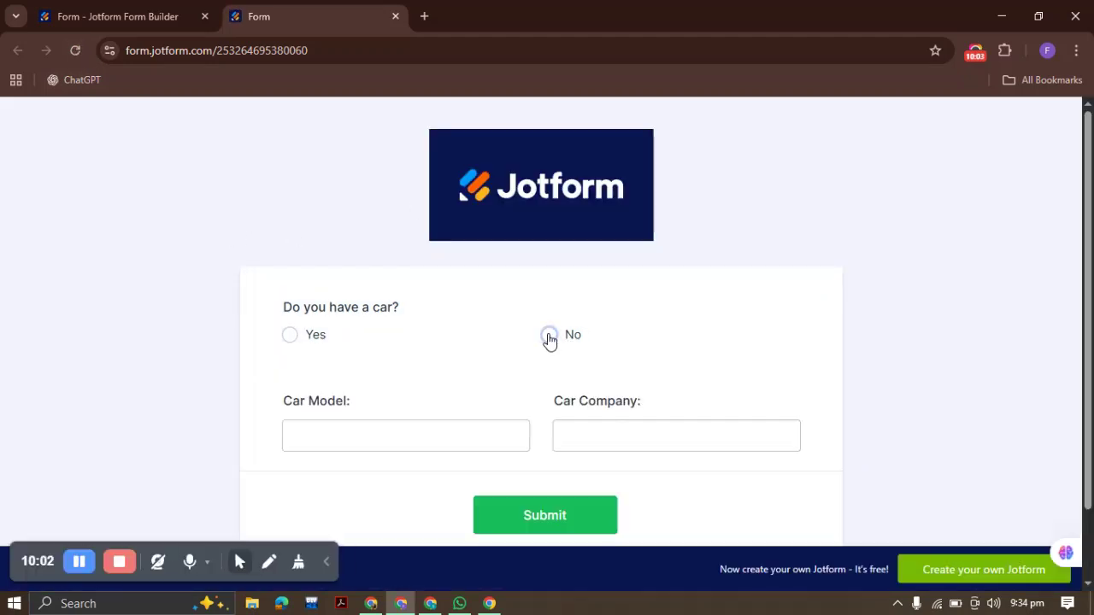
pyautogui.click(551, 335)
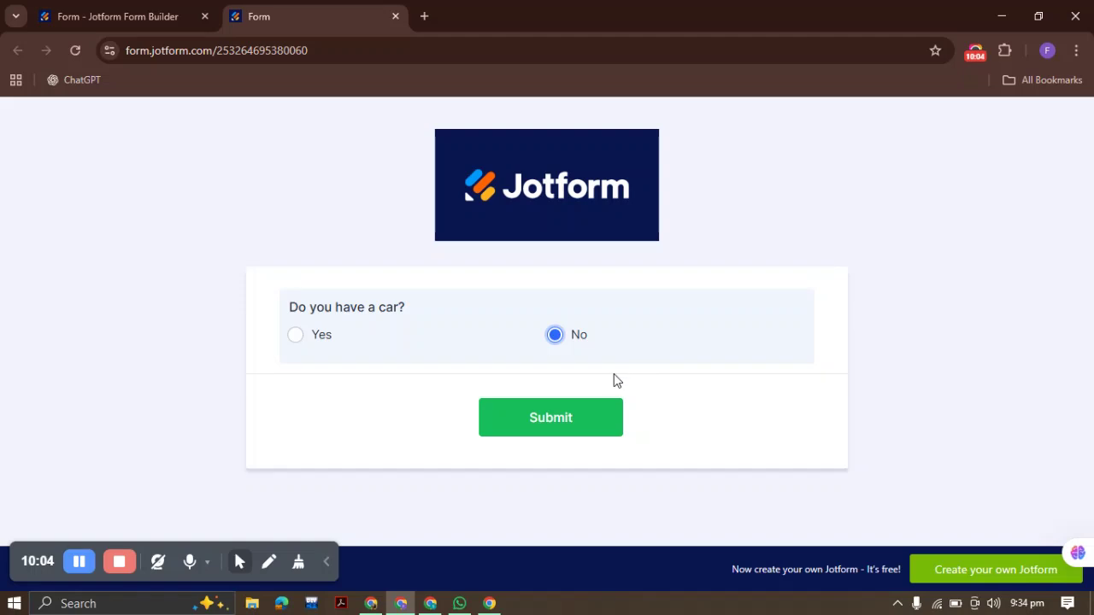
# Step: Reopen the car condition in the form builder, review its question, state and action options, and save it
pyautogui.click(114, 11)
pyautogui.moveTo(540, 355)
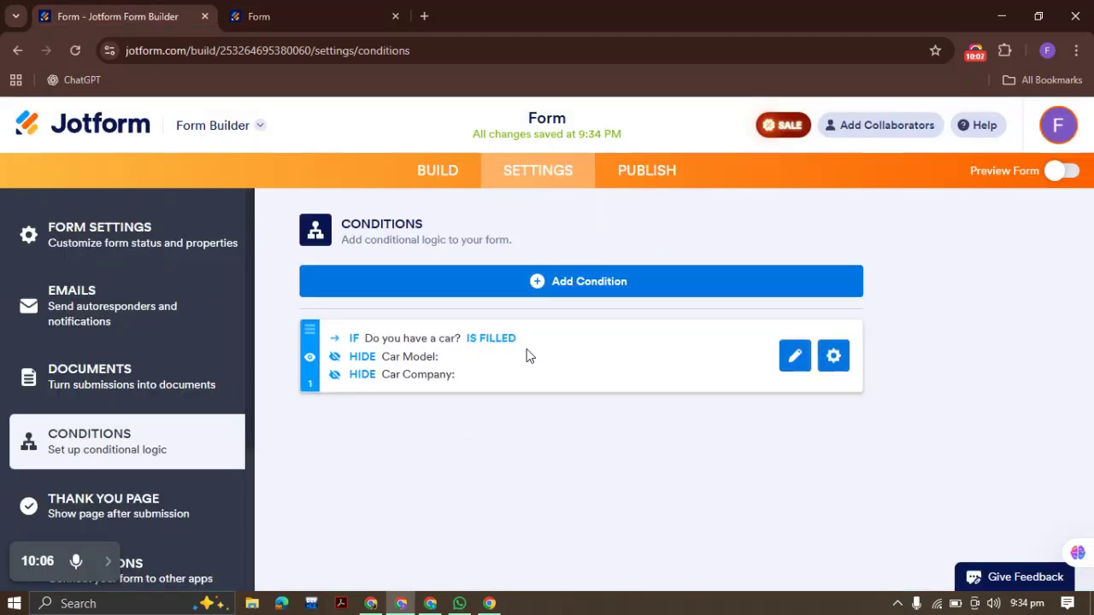
pyautogui.click(795, 355)
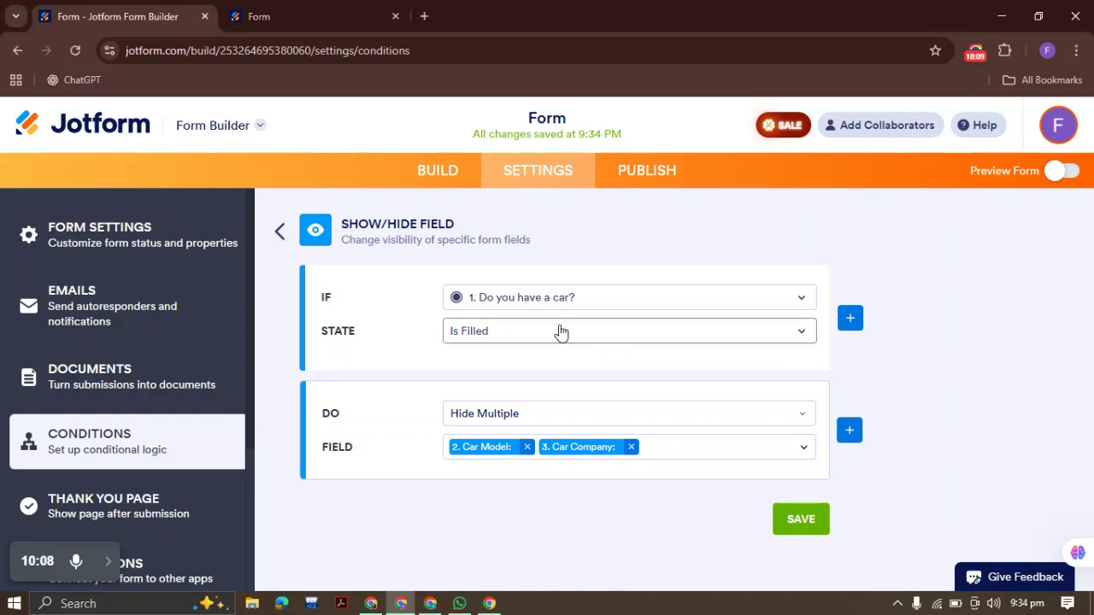
pyautogui.moveTo(343, 219); pyautogui.dragTo(565, 243)
pyautogui.click(576, 229)
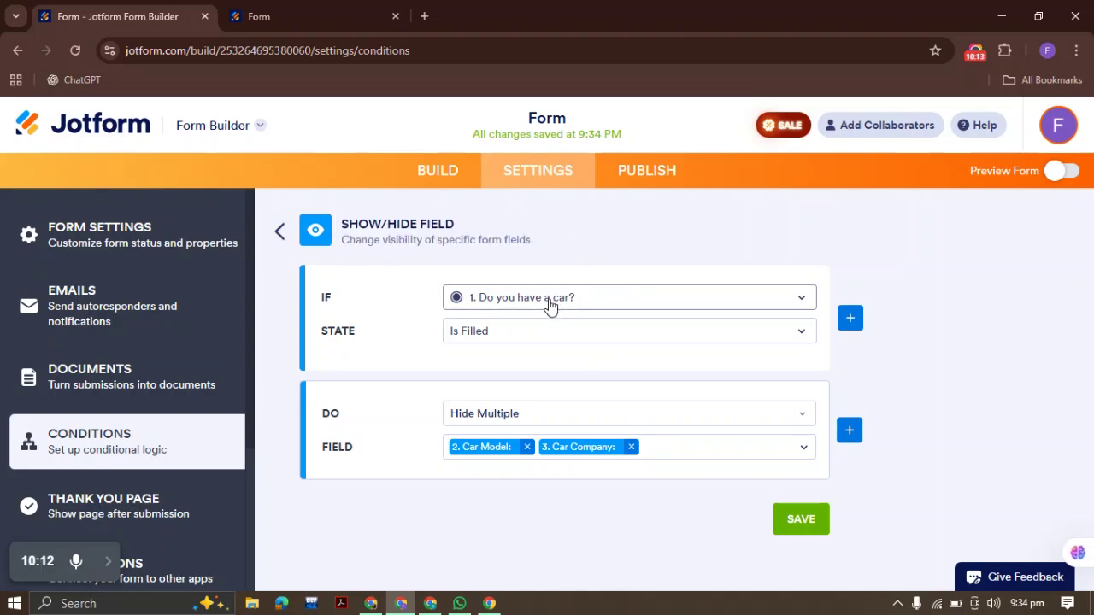
pyautogui.click(551, 299)
pyautogui.click(417, 294)
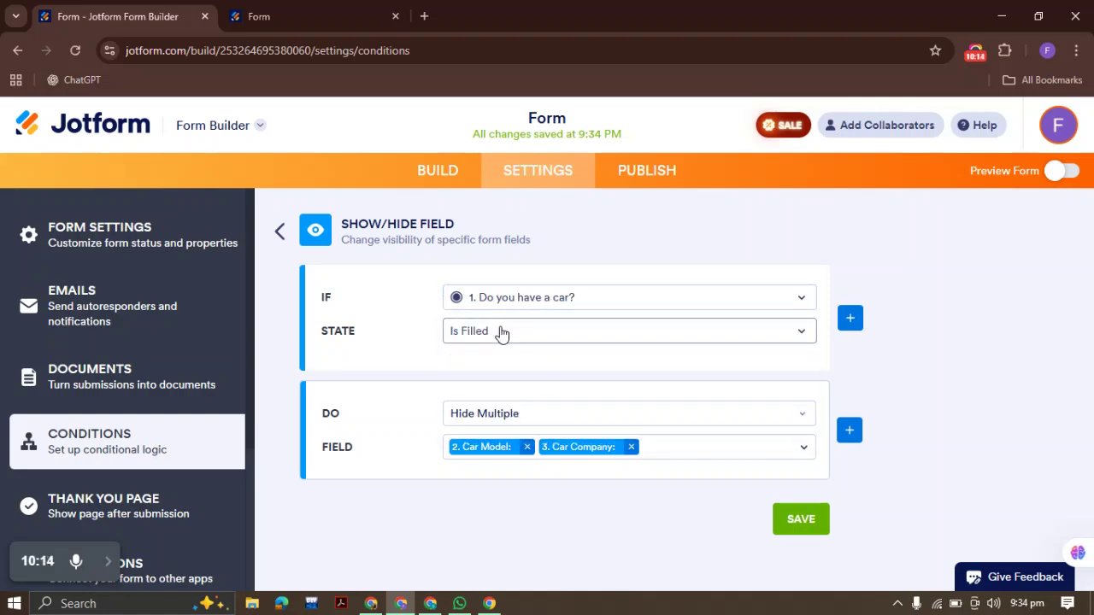
pyautogui.click(501, 334)
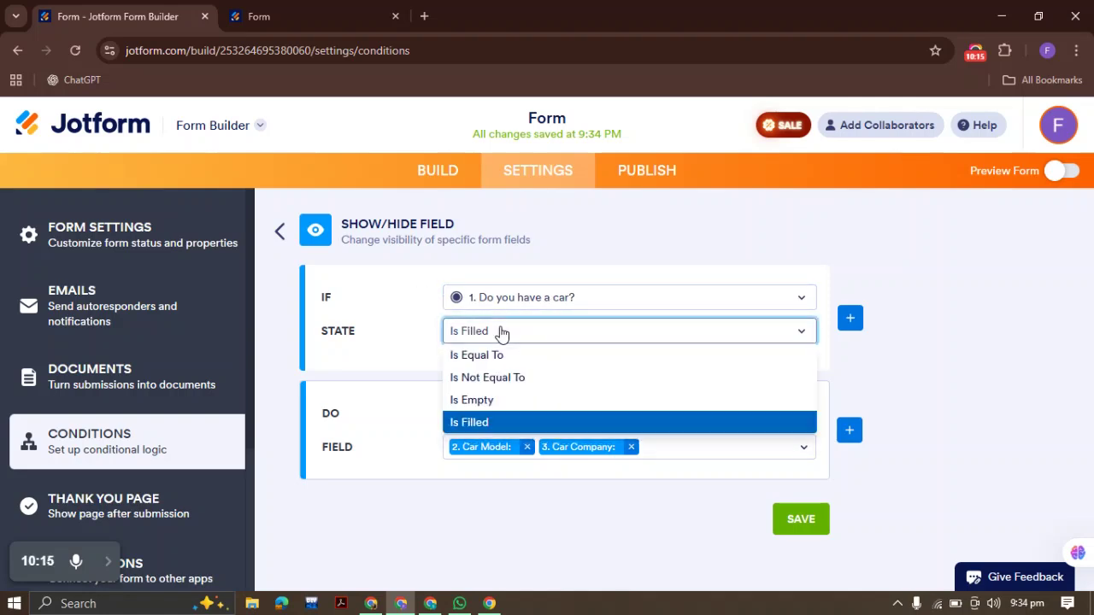
pyautogui.click(373, 328)
pyautogui.click(500, 421)
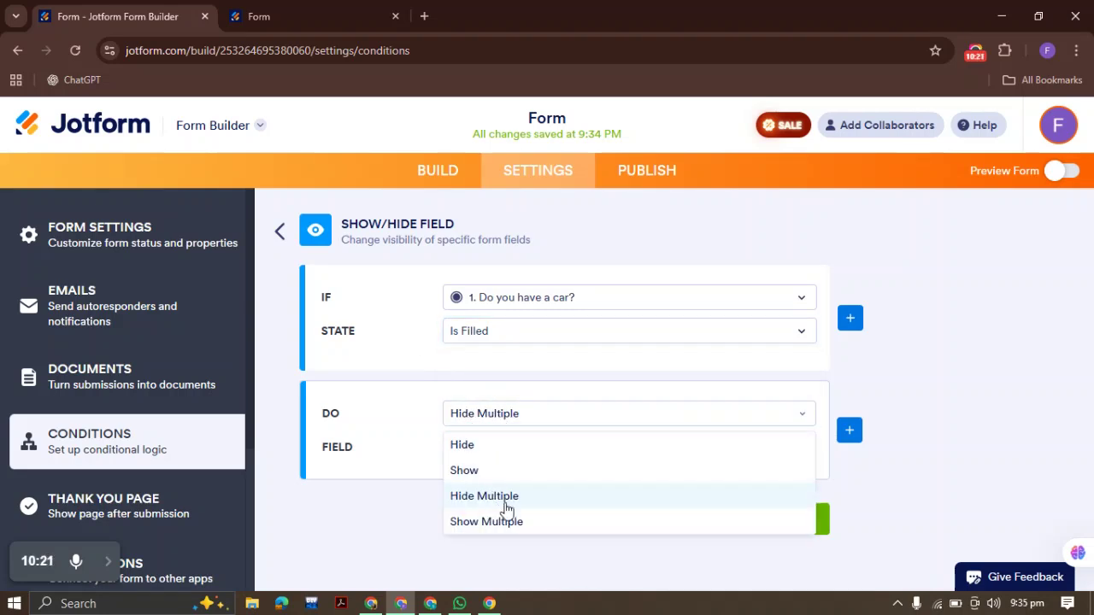
pyautogui.click(406, 513)
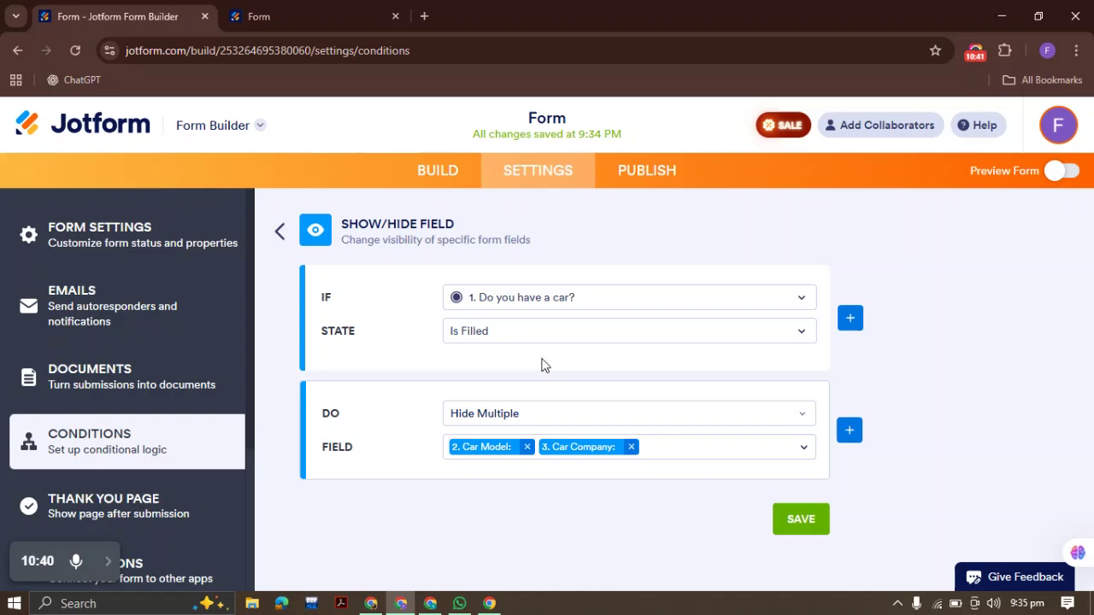
pyautogui.click(796, 522)
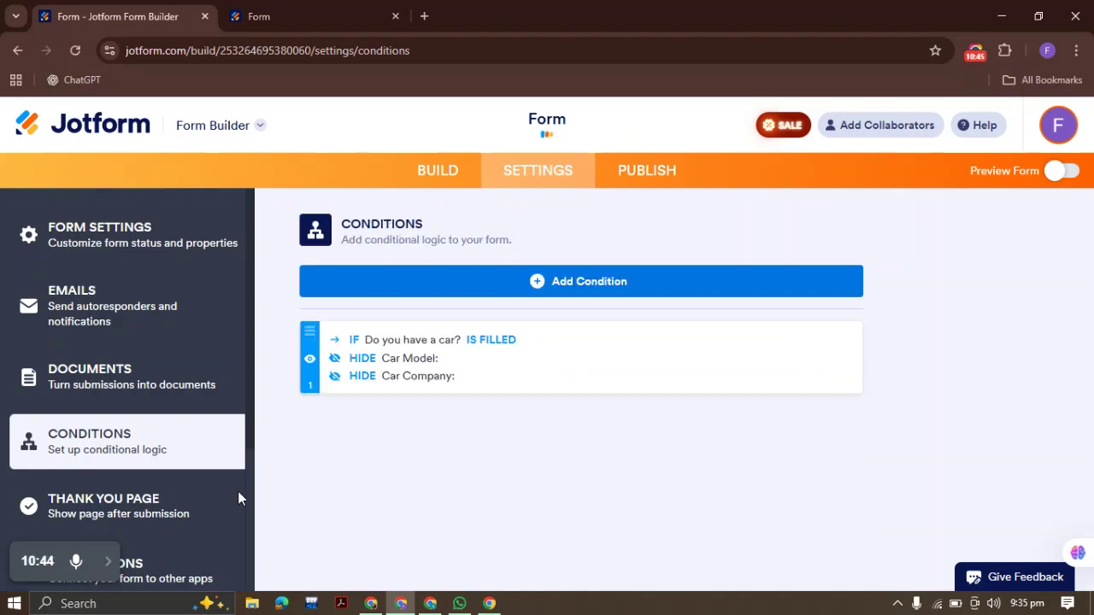